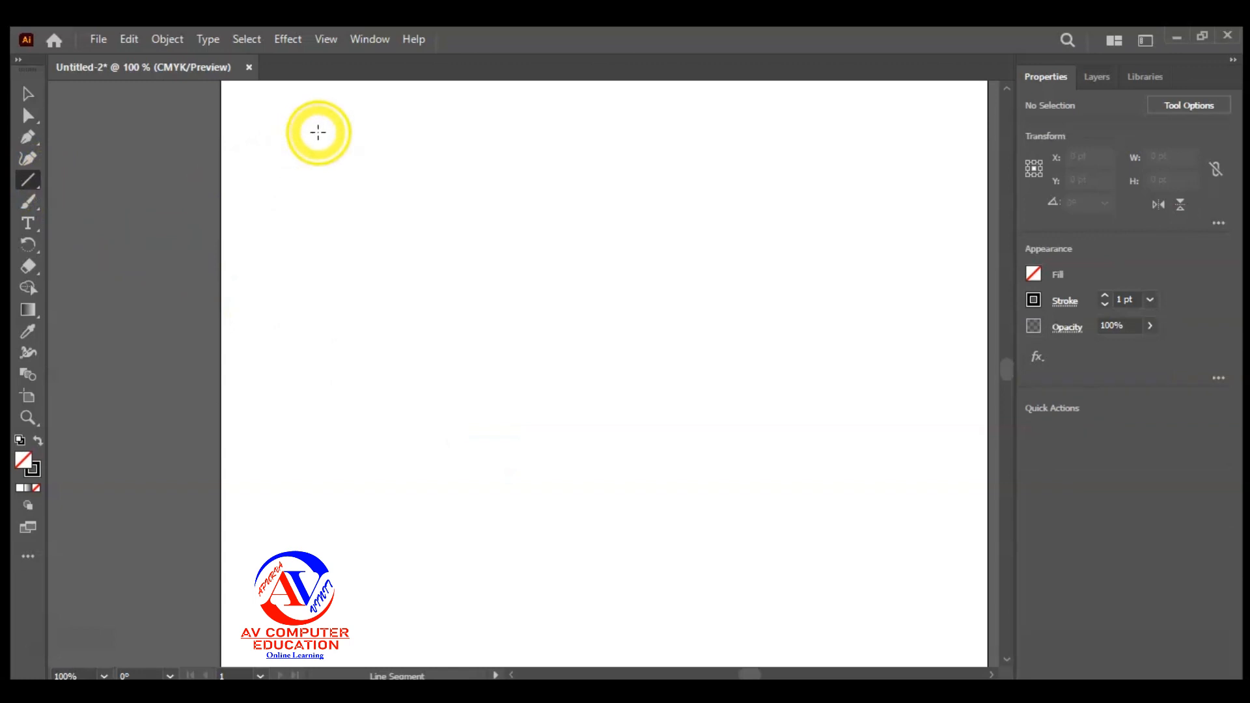
# - Build four evenly spaced vertical lines about 390 pt tall by duplicating one line, and move the set toward the artboard's centre
pyautogui.moveTo(317, 122); pyautogui.dragTo(355, 609)
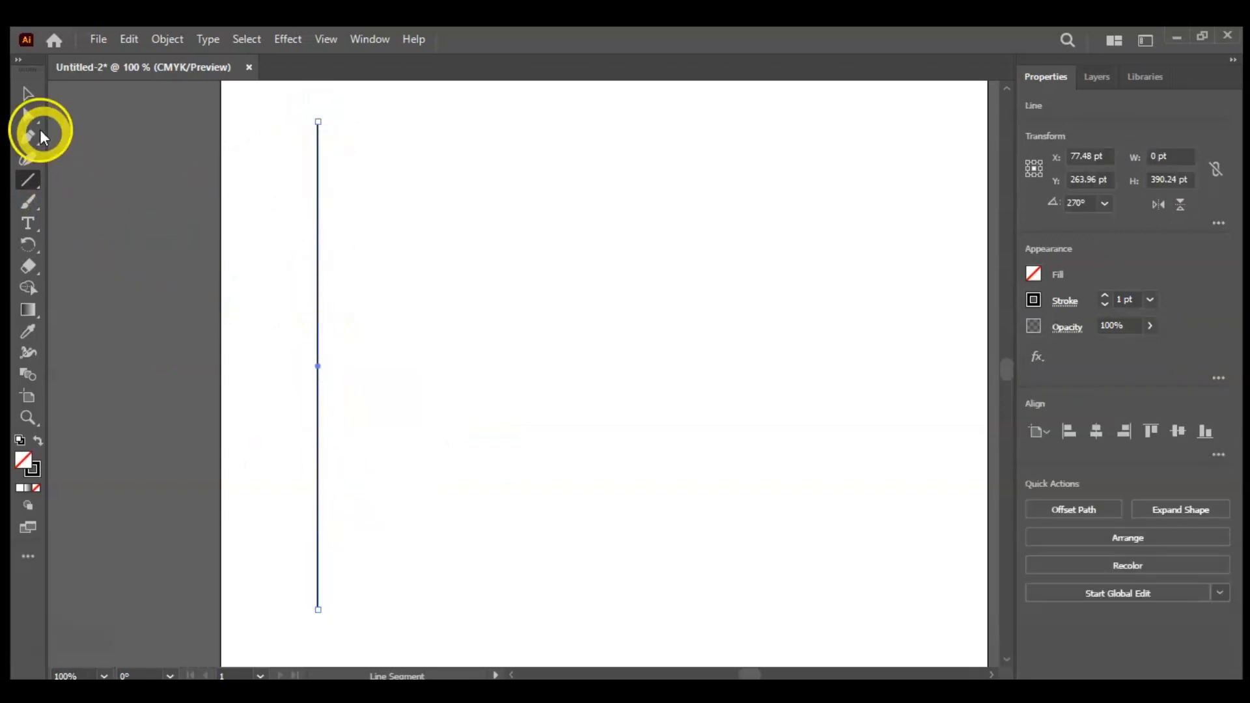
pyautogui.click(28, 95)
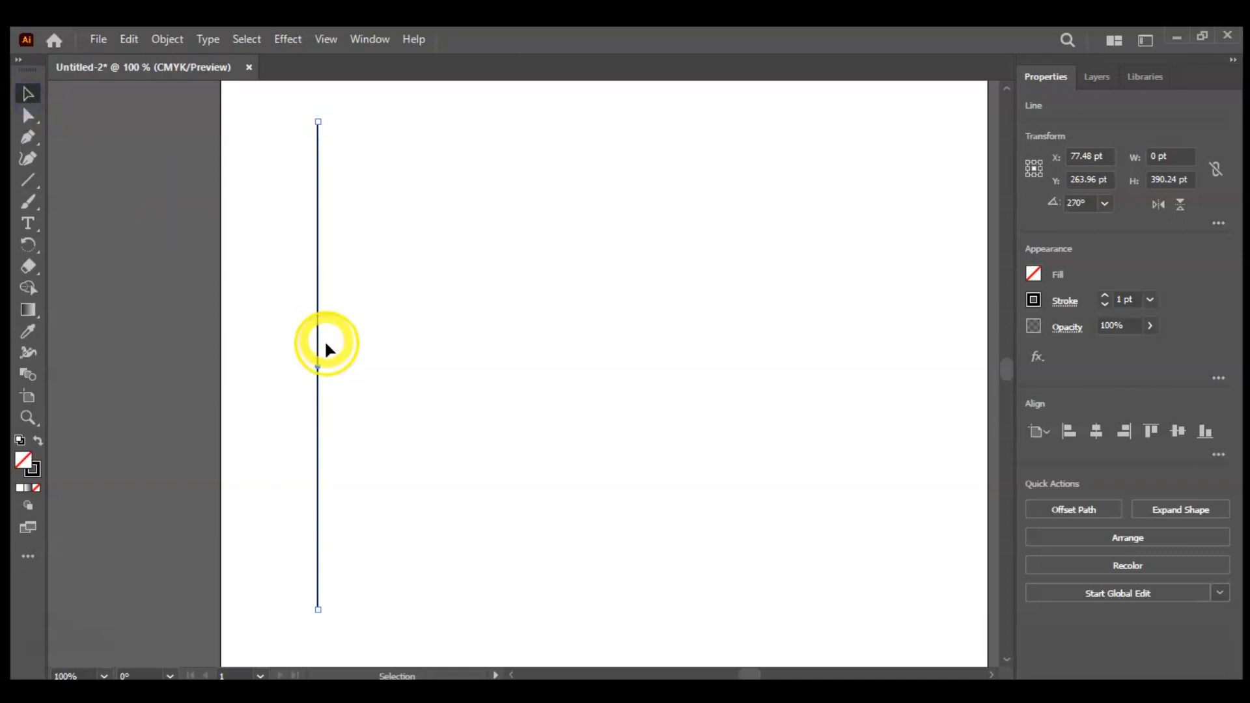
pyautogui.moveTo(321, 447); pyautogui.dragTo(380, 456)
pyautogui.hotkey('ctrl', 'alt', 'd')
pyautogui.hotkey('ctrl', 'alt', 'd')
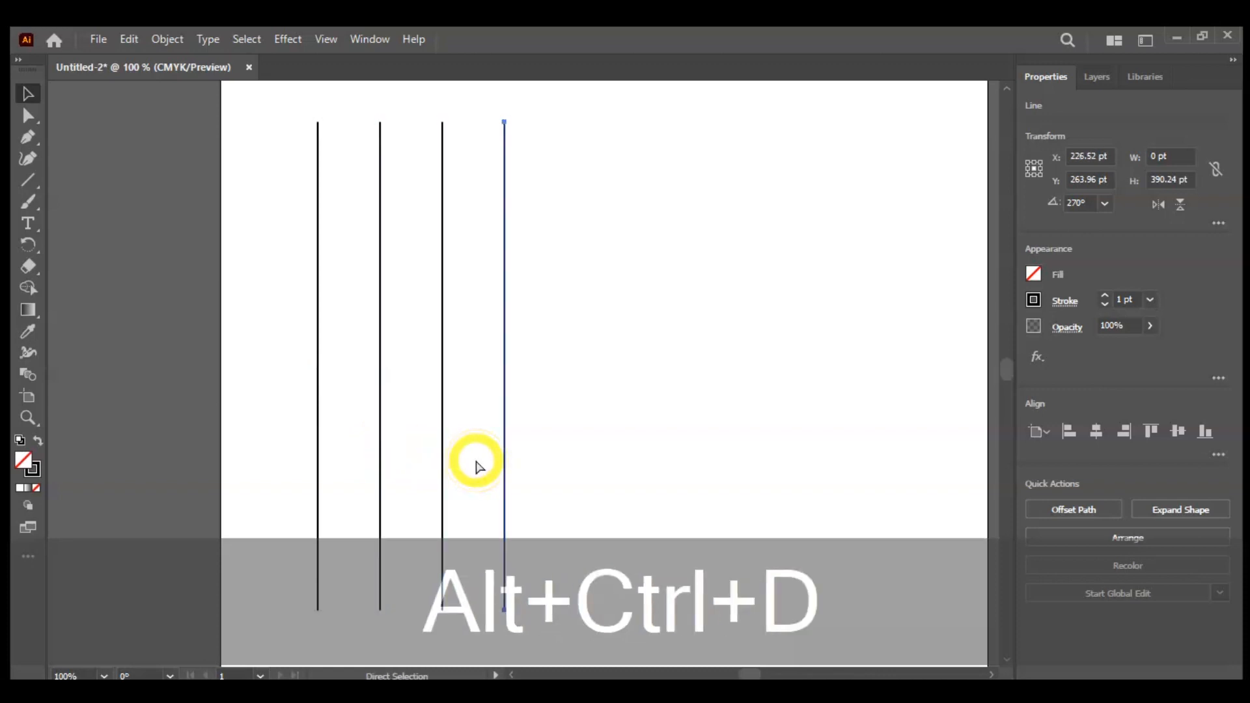
pyautogui.moveTo(525, 467); pyautogui.dragTo(448, 422)
pyautogui.click(369, 293)
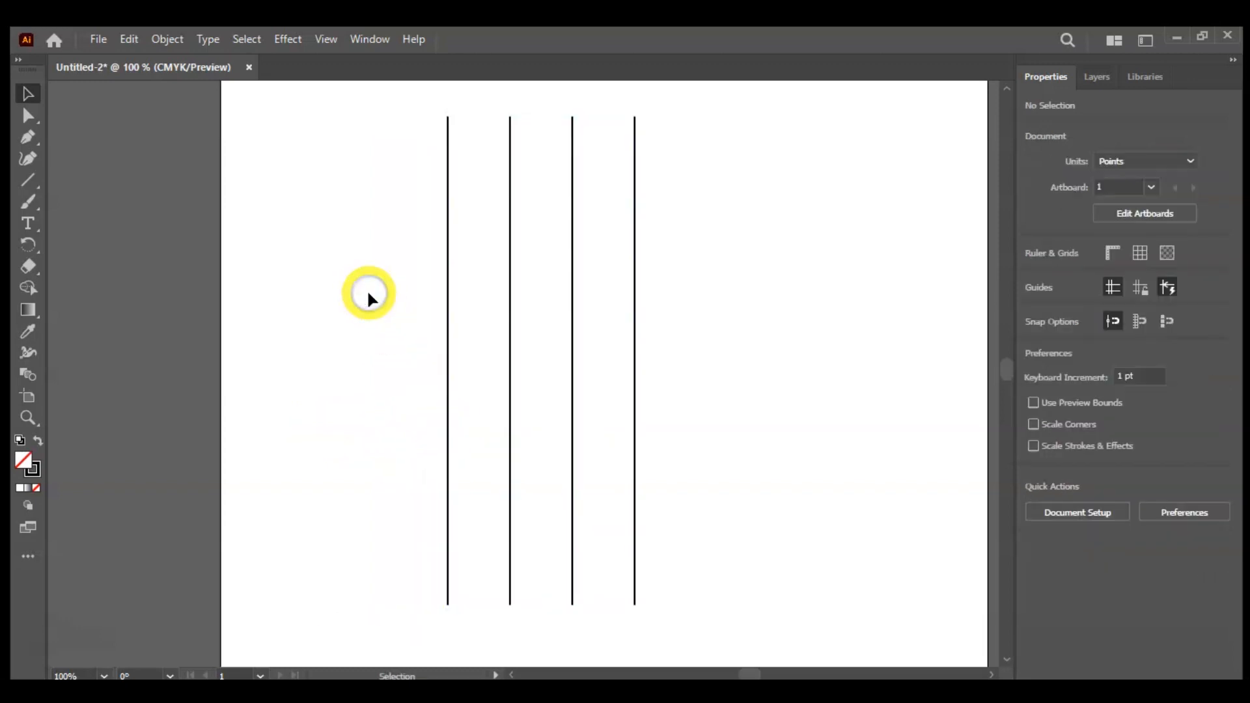
# - Draw a circle about 149 pt wide spanning the outer lines and a circle about 50 pt wide between the two inner lines
pyautogui.hotkey('ctrl', '=')
pyautogui.hotkey('ctrl', '=')
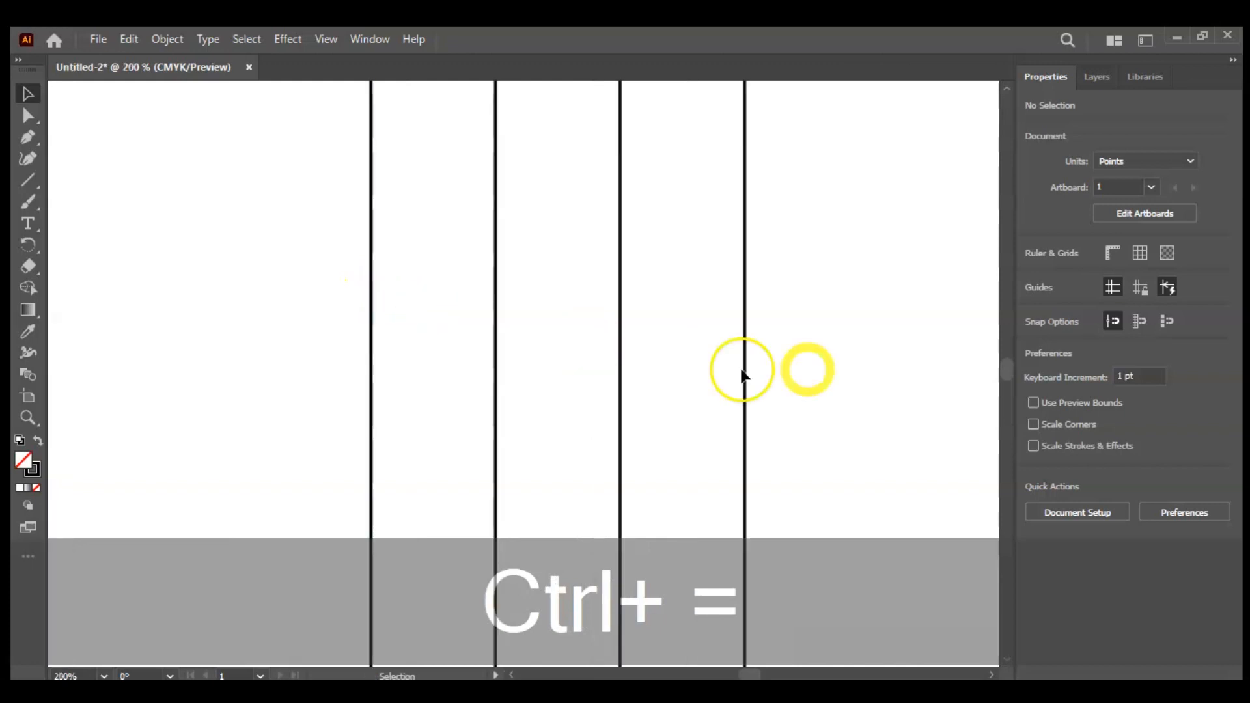
pyautogui.scroll(5, 1001, 367)
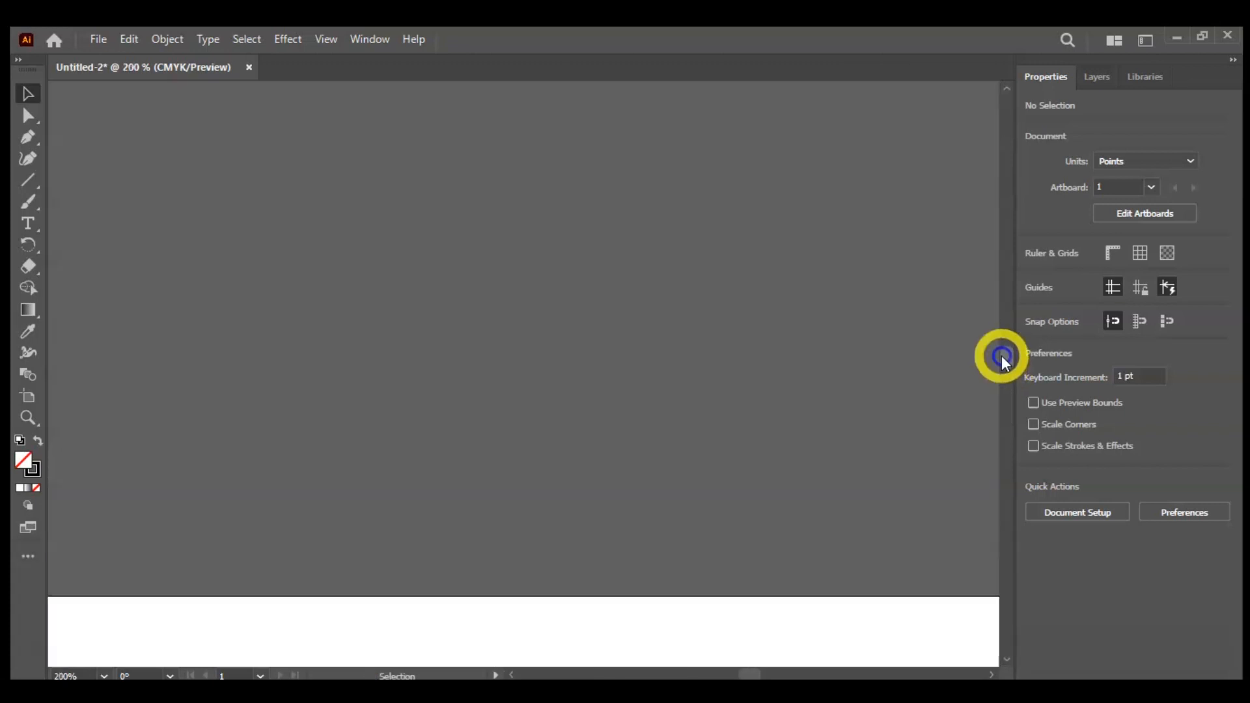
pyautogui.scroll(-3, 1001, 366)
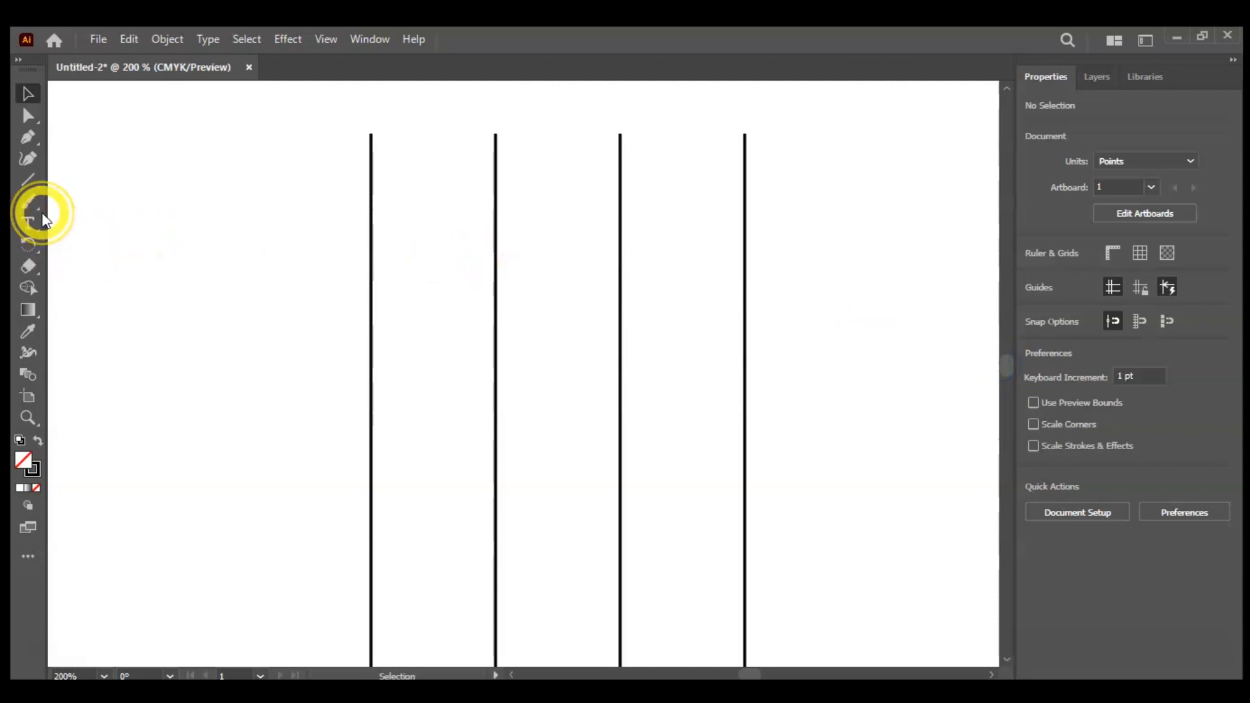
pyautogui.click(30, 185)
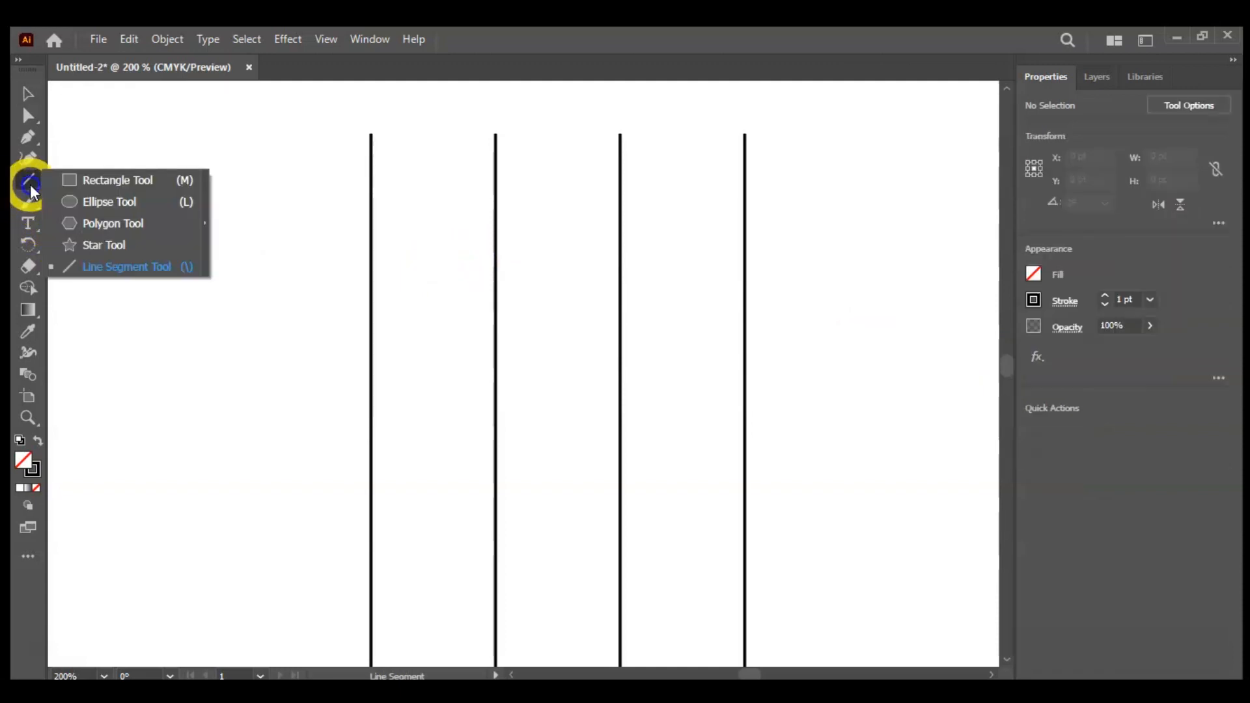
pyautogui.click(65, 201)
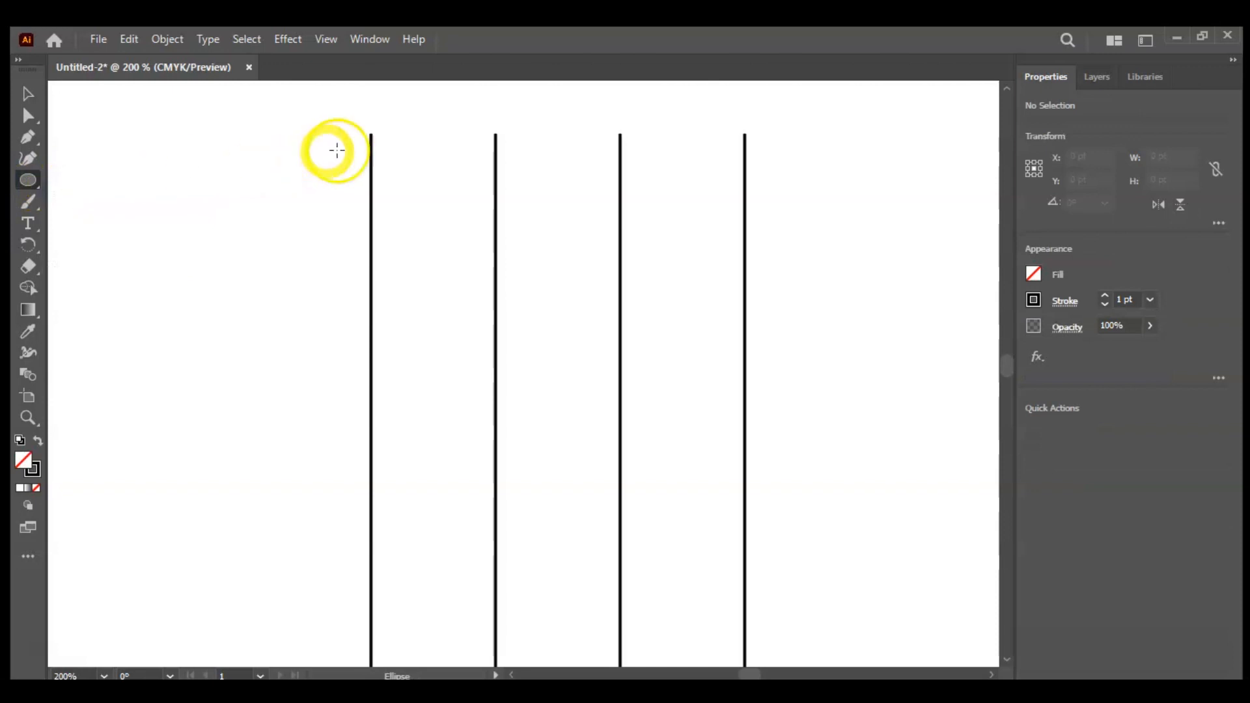
pyautogui.moveTo(370, 155); pyautogui.dragTo(744, 453)
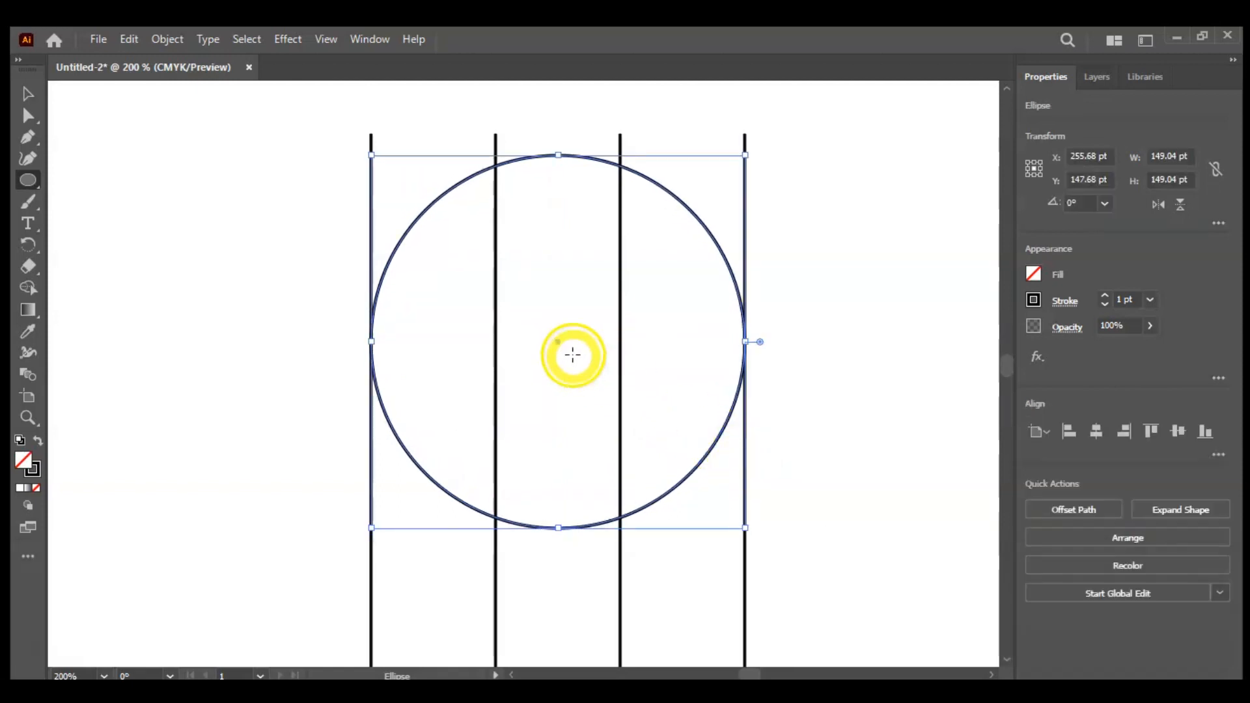
pyautogui.moveTo(495, 282); pyautogui.dragTo(605, 405)
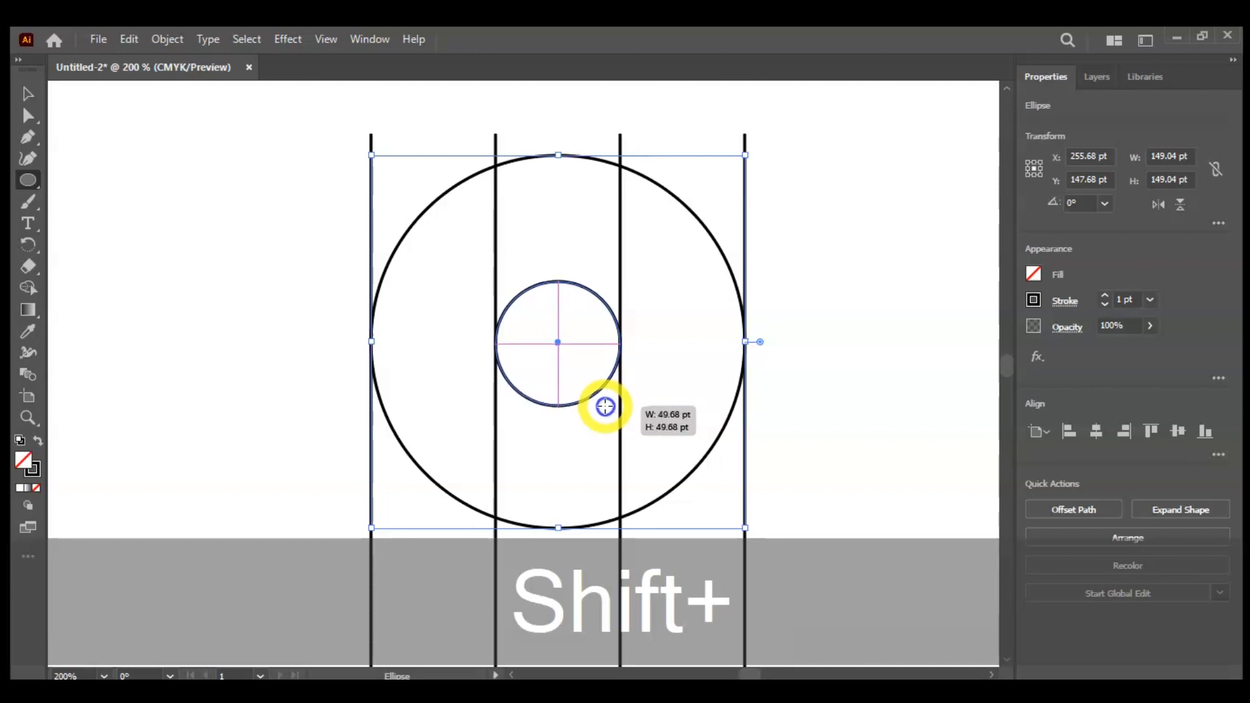
pyautogui.moveTo(604, 405); pyautogui.dragTo(605, 406)
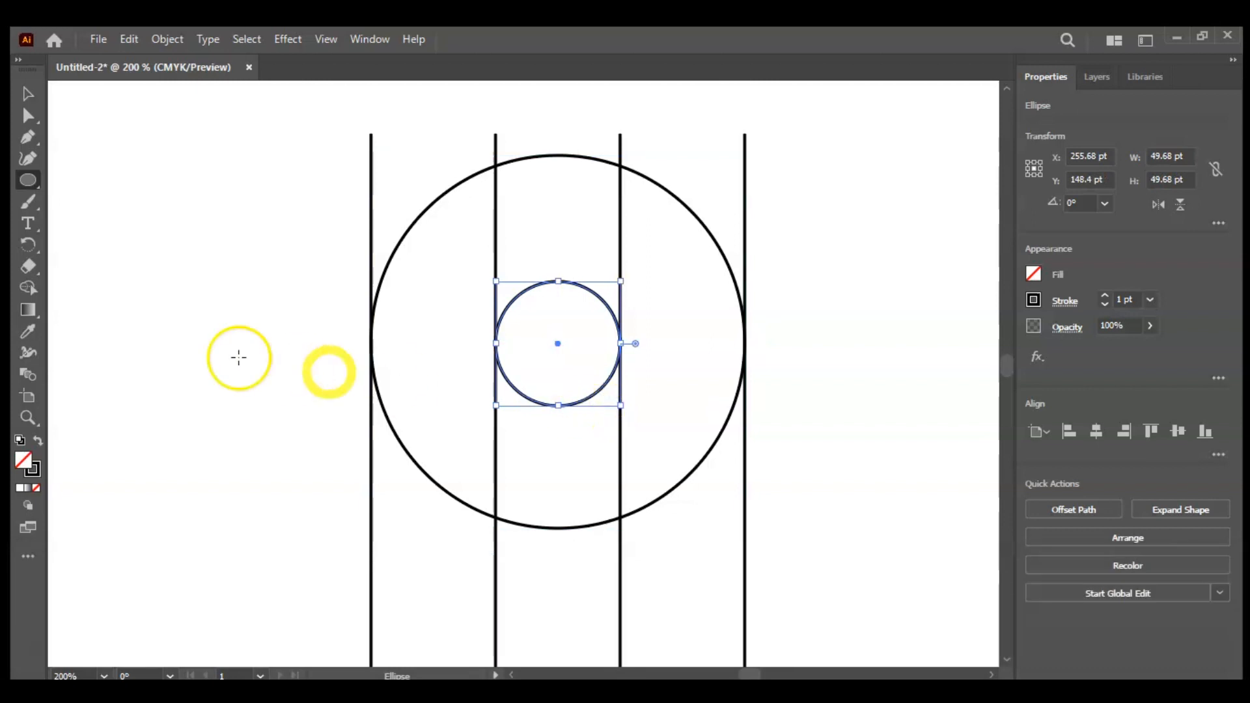
# - Align the small circle and the large circle to each other on their vertical centres
pyautogui.click(27, 96)
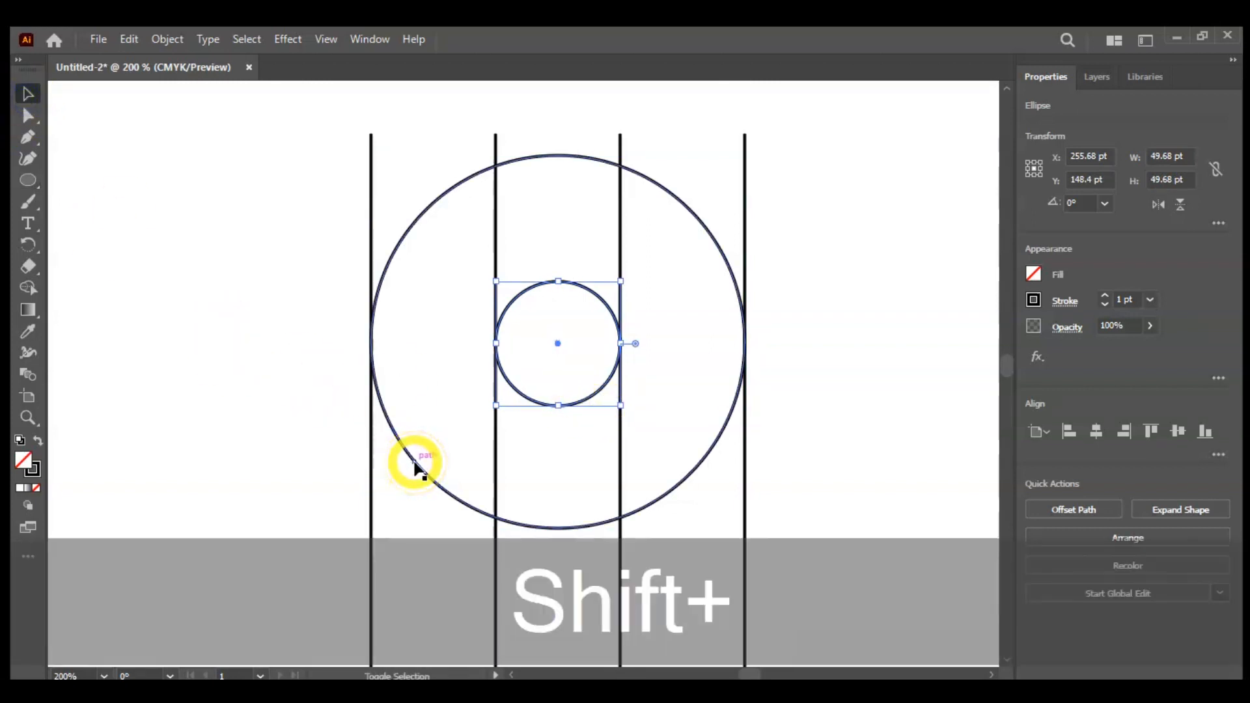
pyautogui.keyDown('shift'); pyautogui.click(415, 463); pyautogui.keyUp('shift')
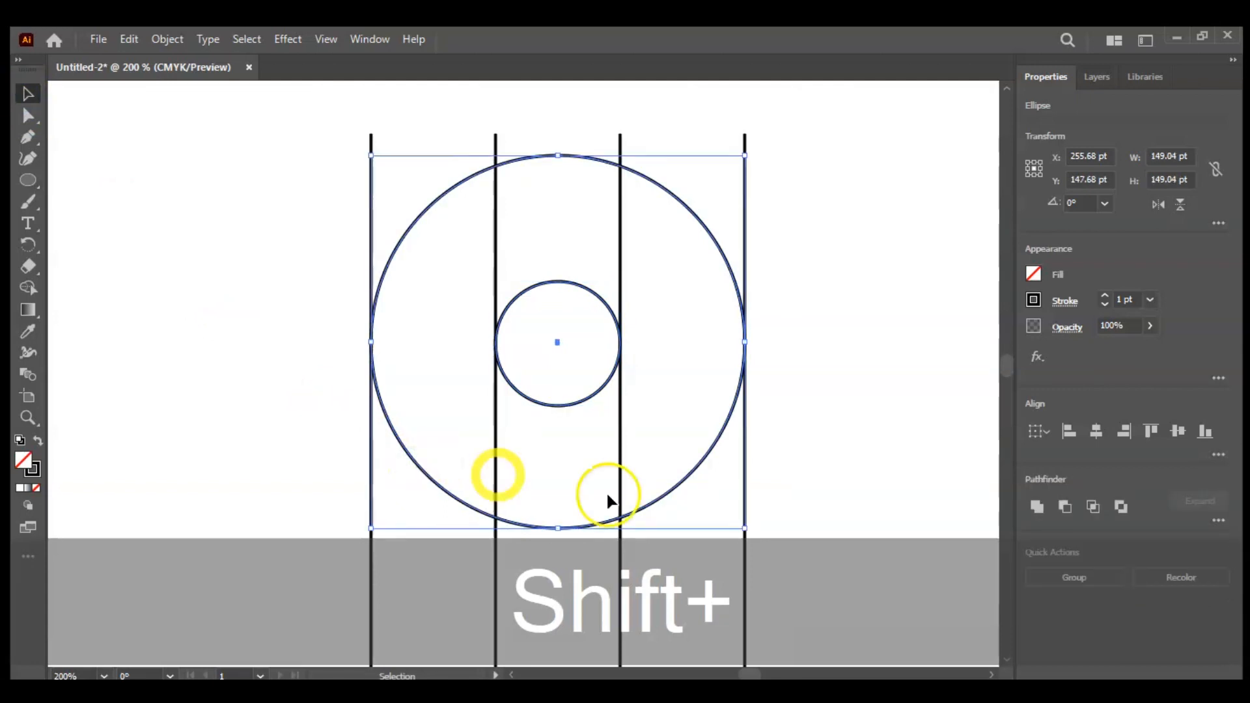
pyautogui.click(1177, 432)
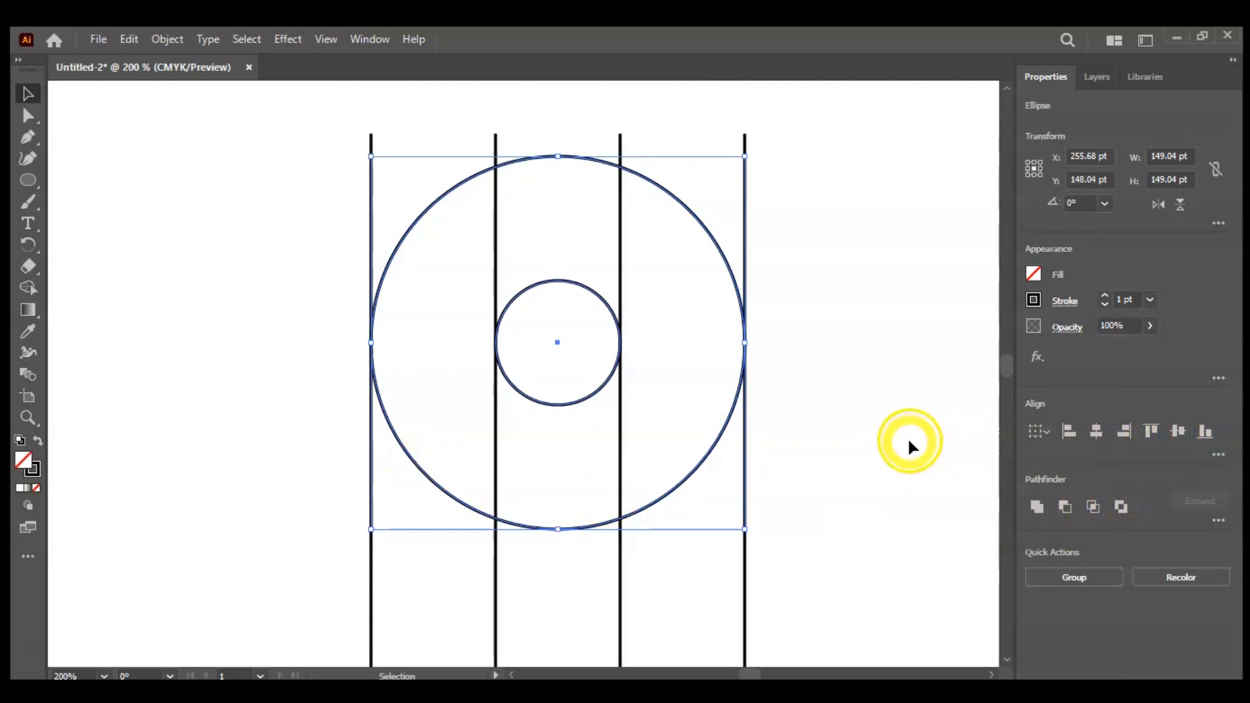
pyautogui.click(892, 424)
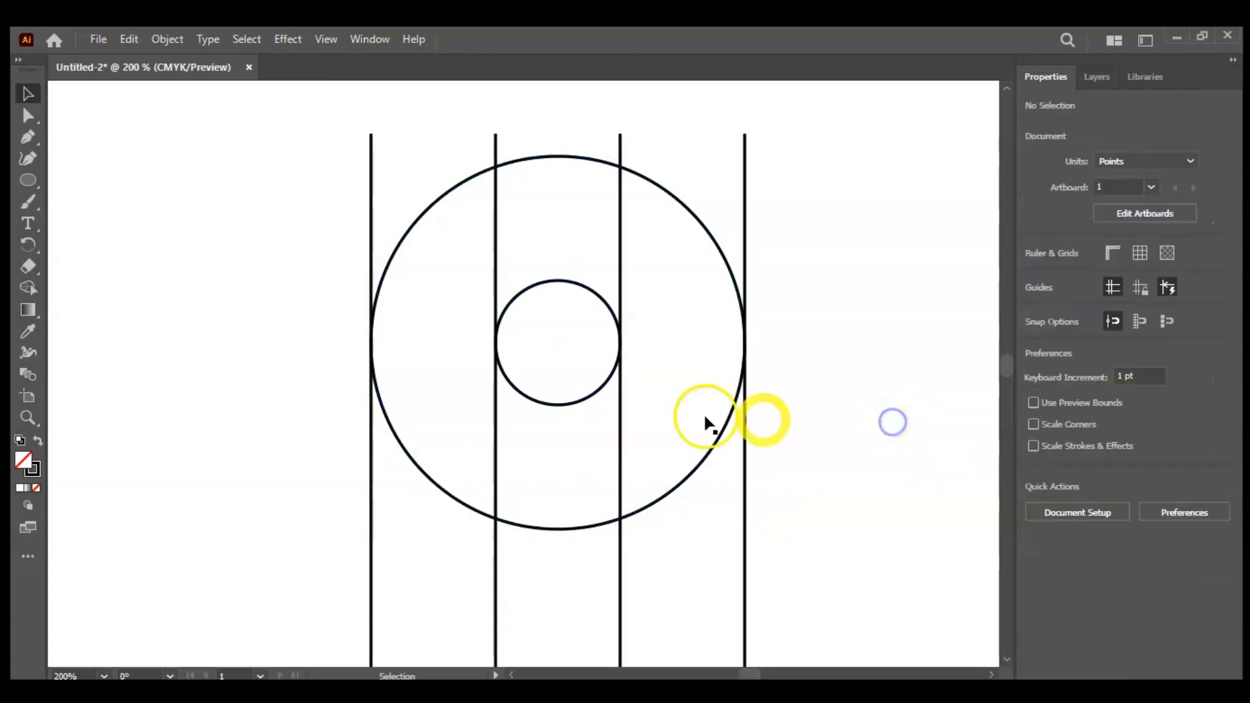
# - Copy the small circle into the left column and enlarge the copy to about 99 pt, reaching the third vertical line
pyautogui.click(576, 402)
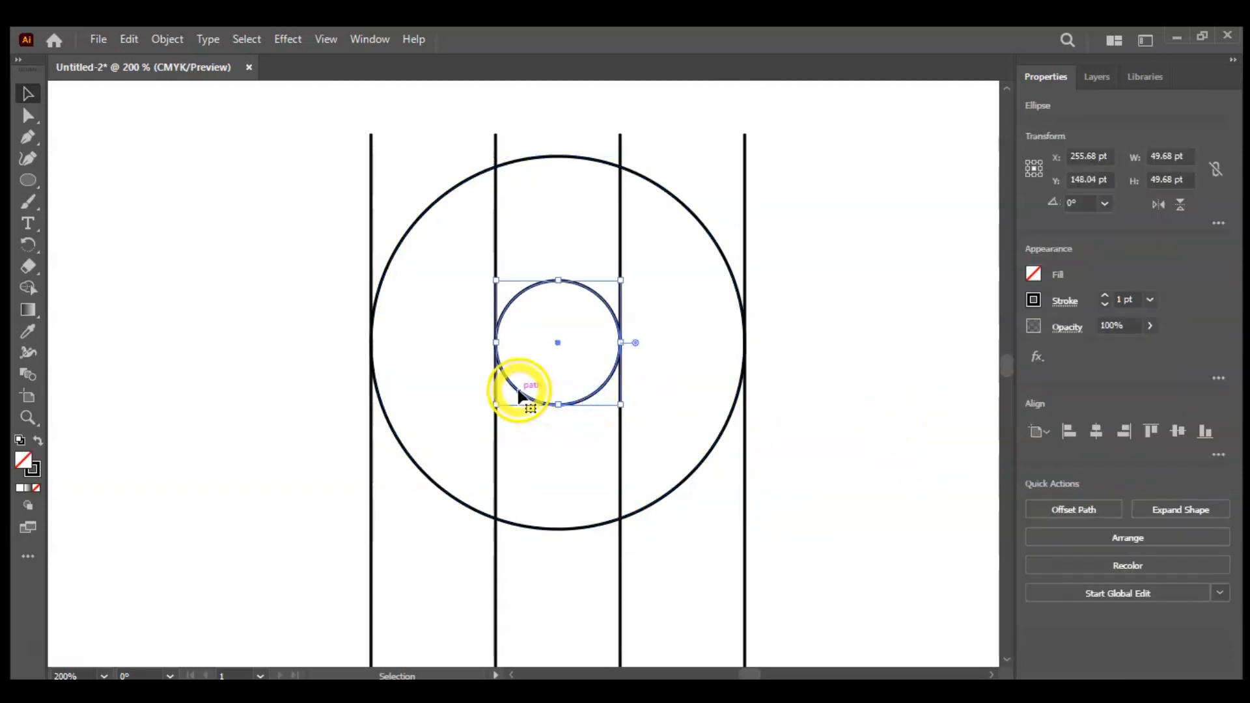
pyautogui.moveTo(520, 391); pyautogui.dragTo(393, 391)
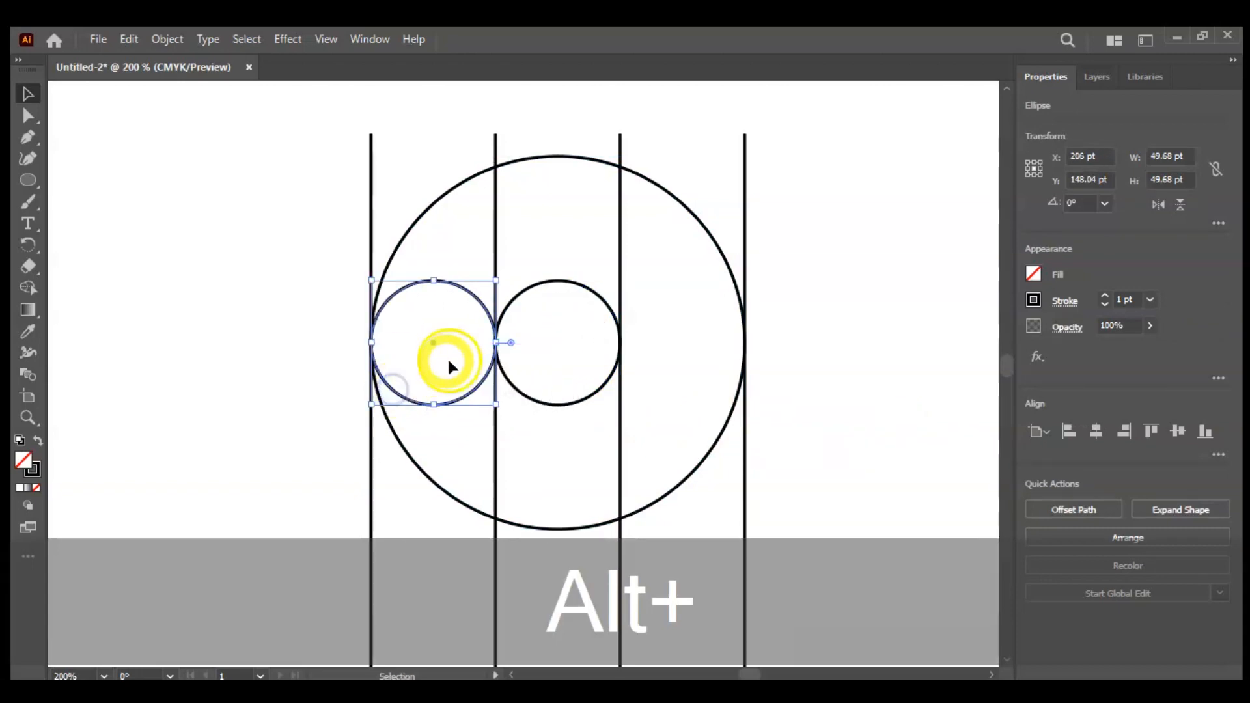
pyautogui.moveTo(495, 342); pyautogui.dragTo(621, 343)
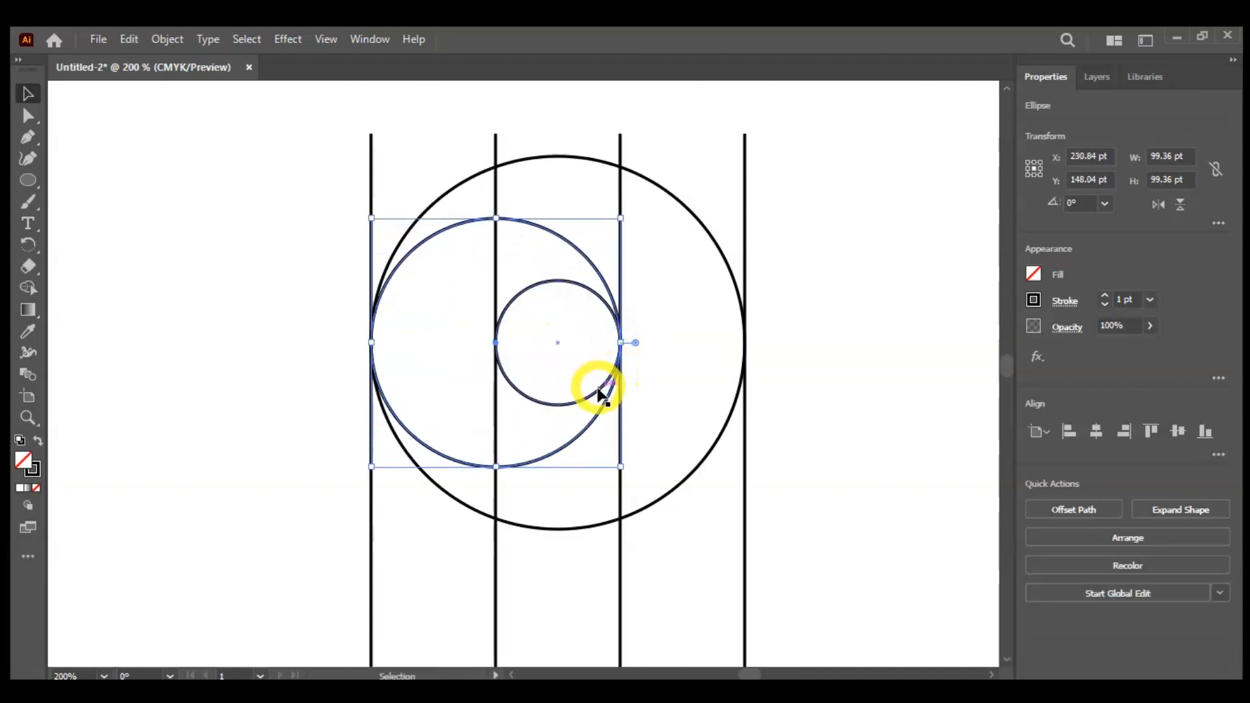
# - Copy the small circle into the right column and enlarge the copy to about 99 pt, reaching the second vertical line
pyautogui.click(599, 395)
pyautogui.moveTo(599, 393); pyautogui.dragTo(721, 391)
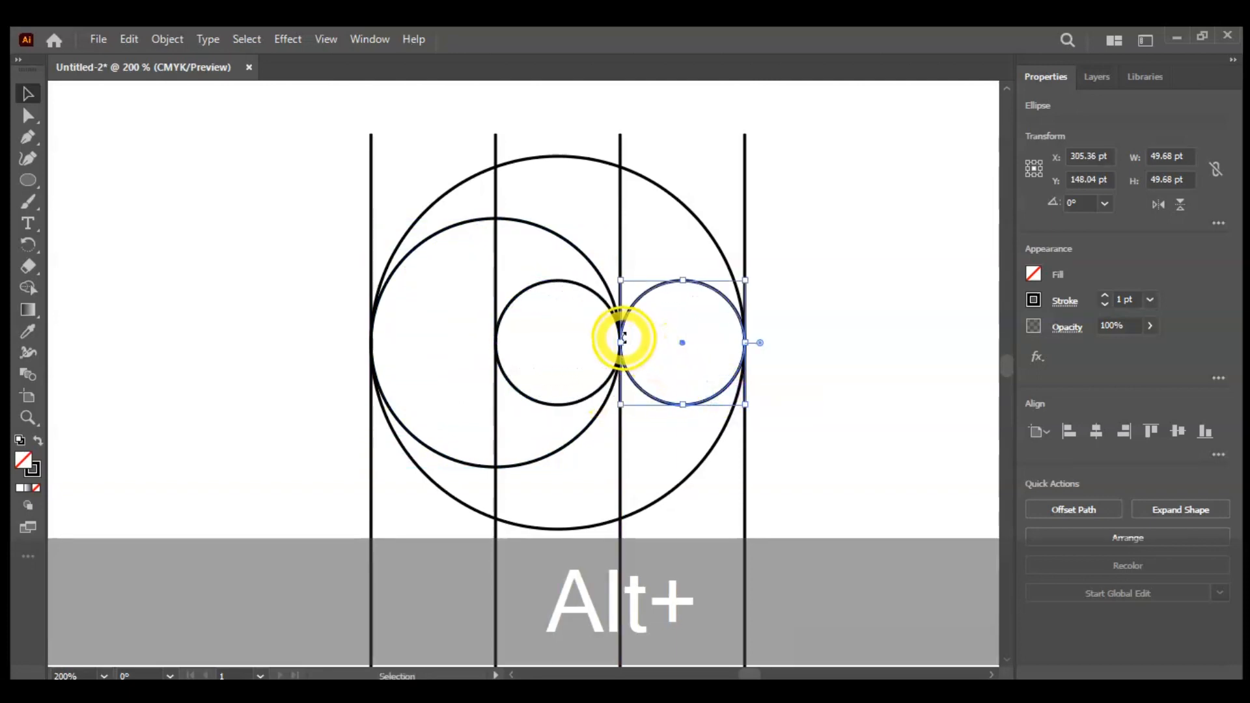
pyautogui.moveTo(623, 342); pyautogui.dragTo(499, 347)
pyautogui.click(857, 365)
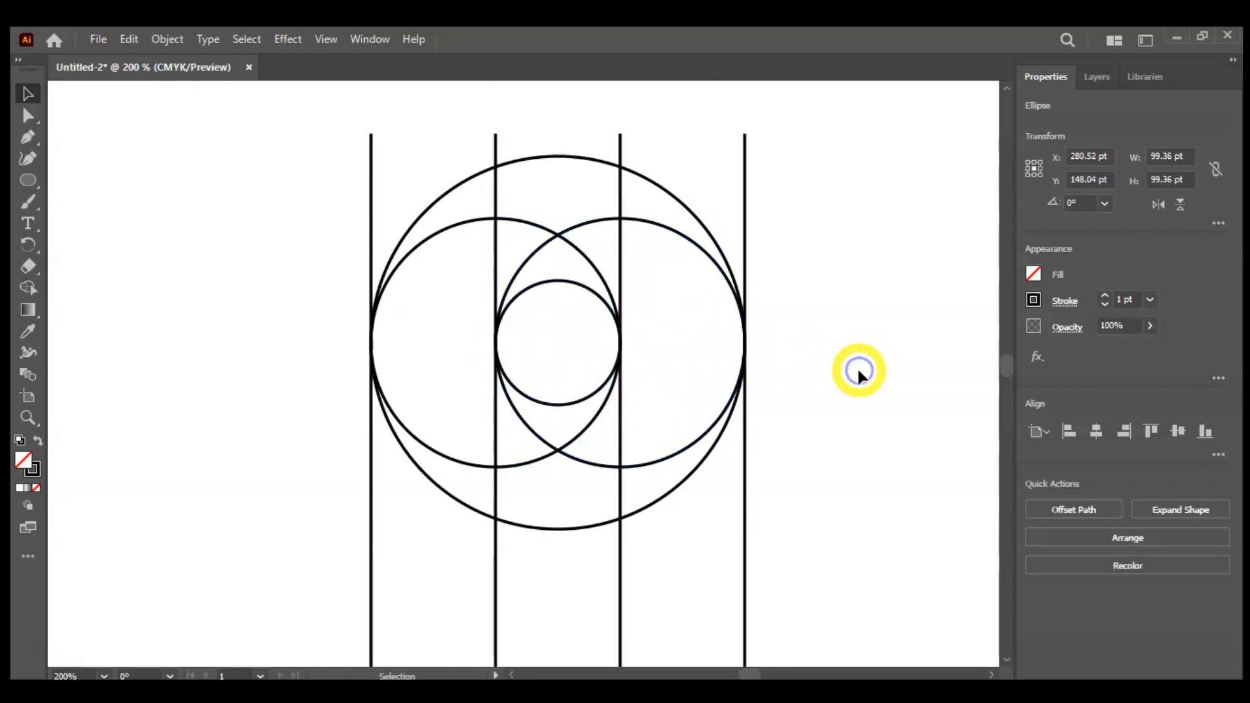
# - Duplicate all four circles straight down so the copied set touches the bottom of the original large circle
pyautogui.hotkey('ctrl', '-')
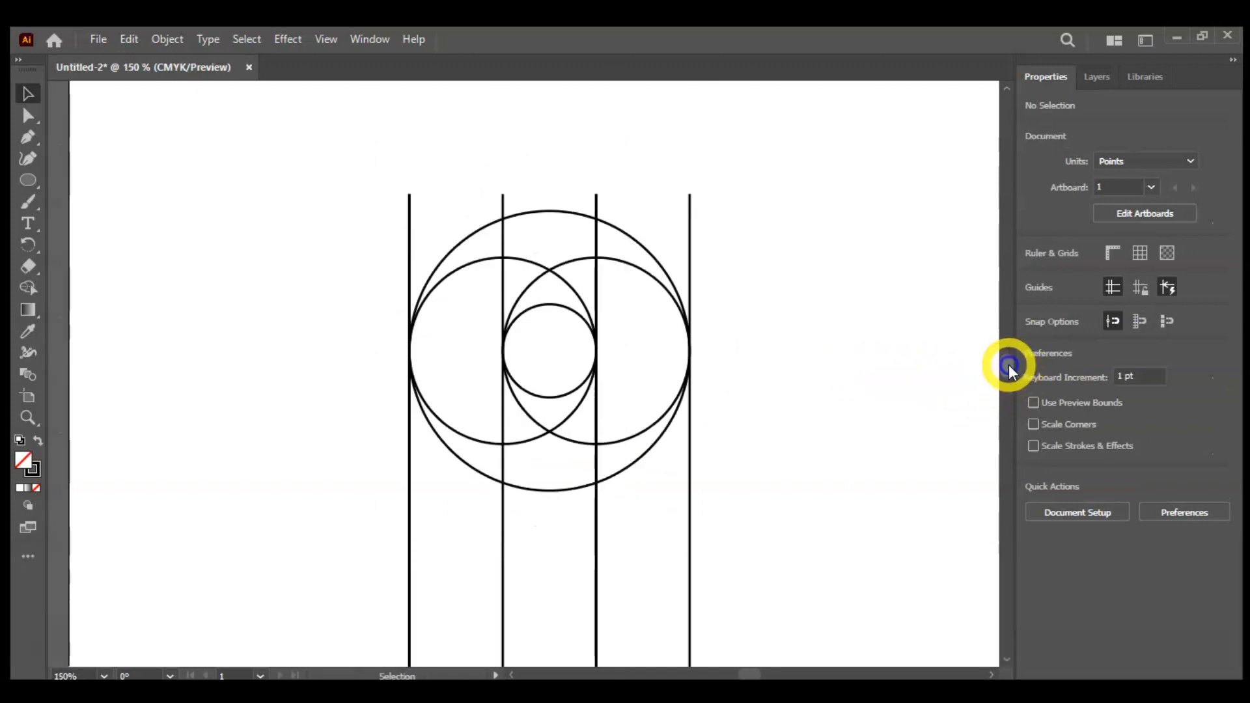
pyautogui.scroll(-5, 1009, 369)
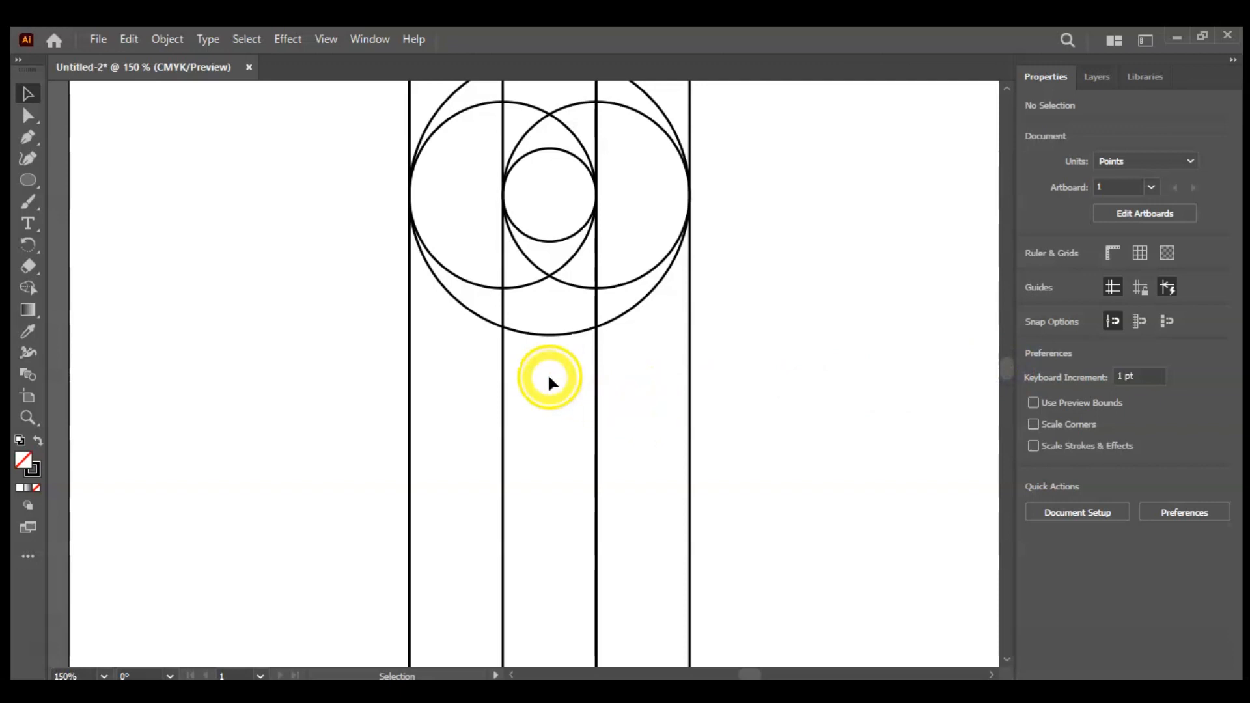
pyautogui.moveTo(530, 296); pyautogui.dragTo(538, 167)
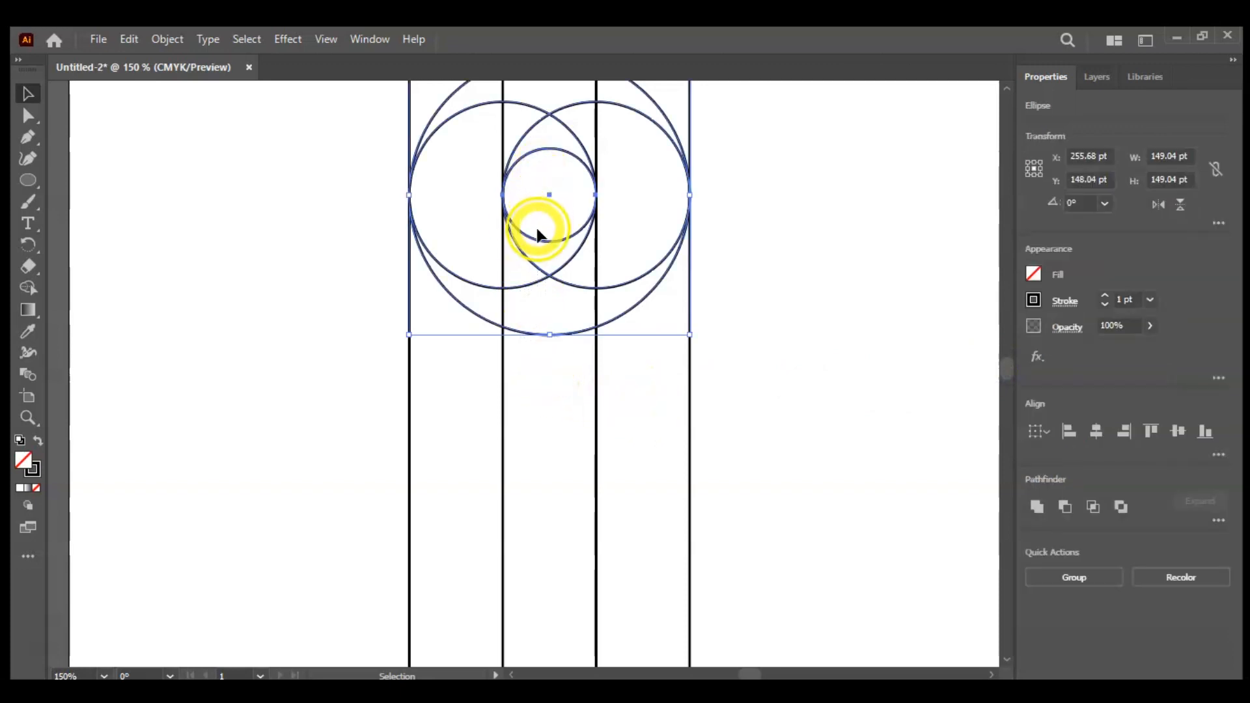
pyautogui.moveTo(536, 238); pyautogui.dragTo(532, 519)
pyautogui.hotkey('ctrl', '-')
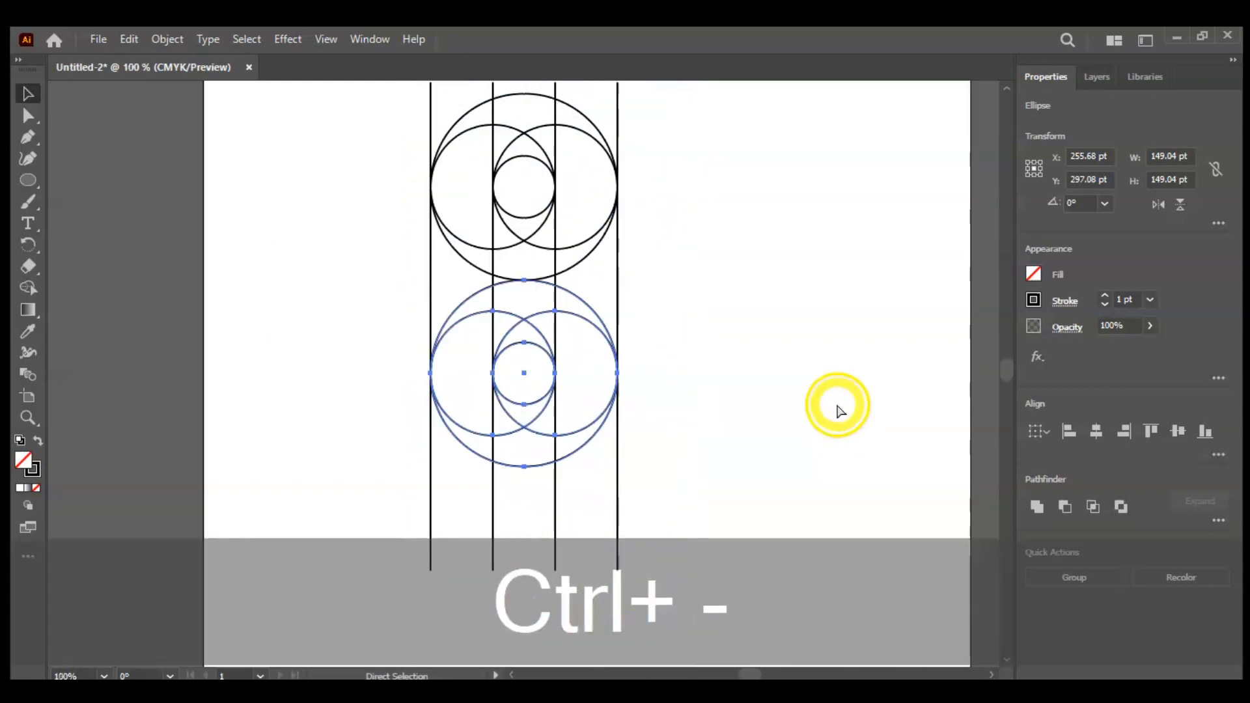
# - Draw a horizontal line about 269 pt long across the vertical lines, touching the bottom of the lower large circle
pyautogui.moveTo(29, 181); pyautogui.dragTo(81, 262)
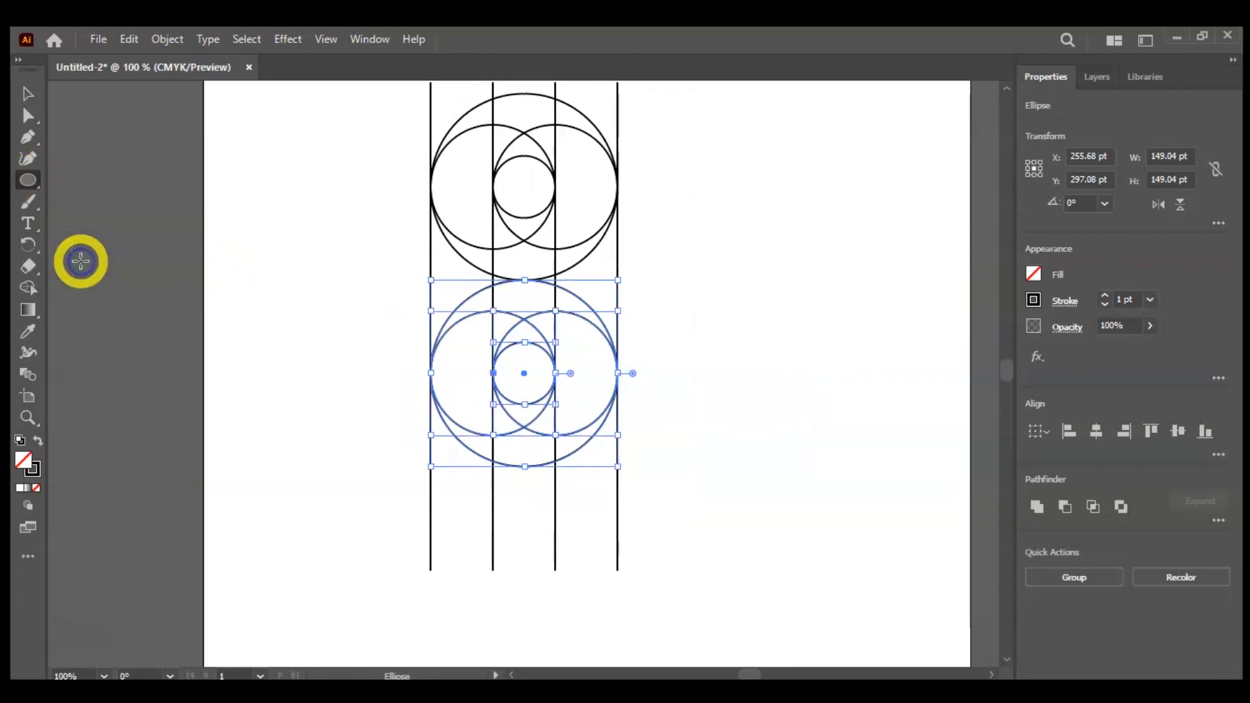
pyautogui.click(404, 466)
pyautogui.click(670, 401)
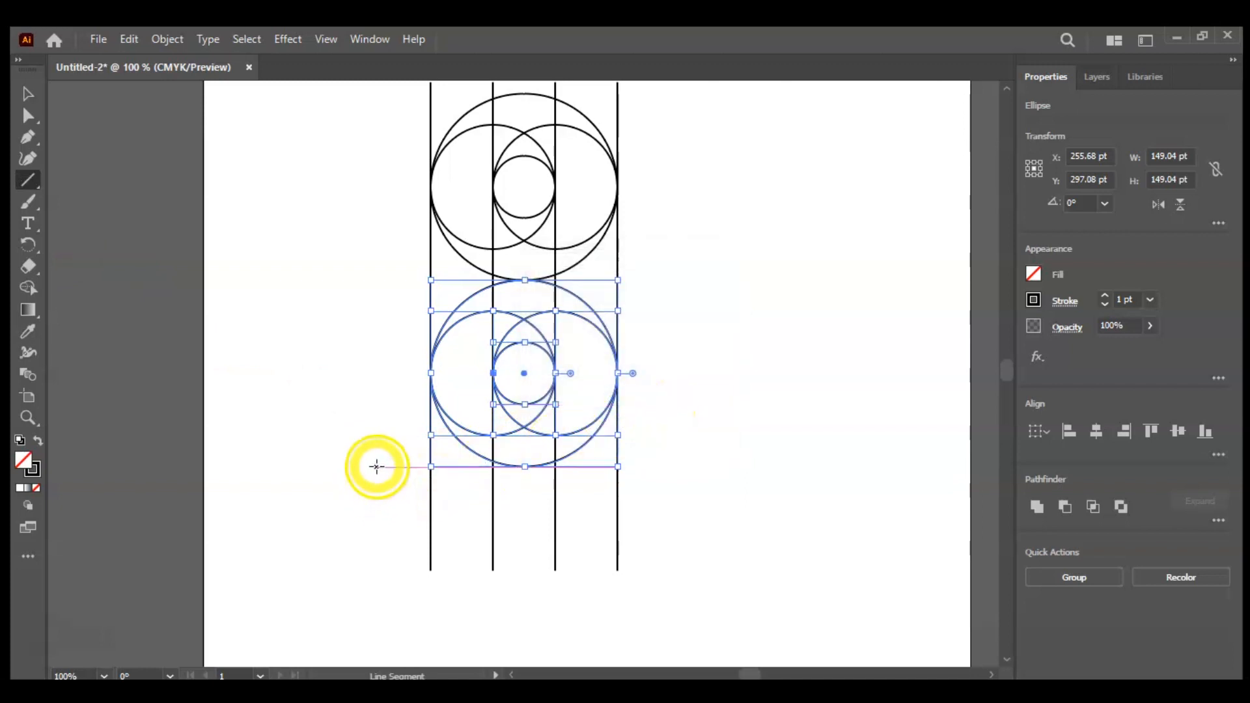
pyautogui.moveTo(376, 467); pyautogui.dragTo(714, 477)
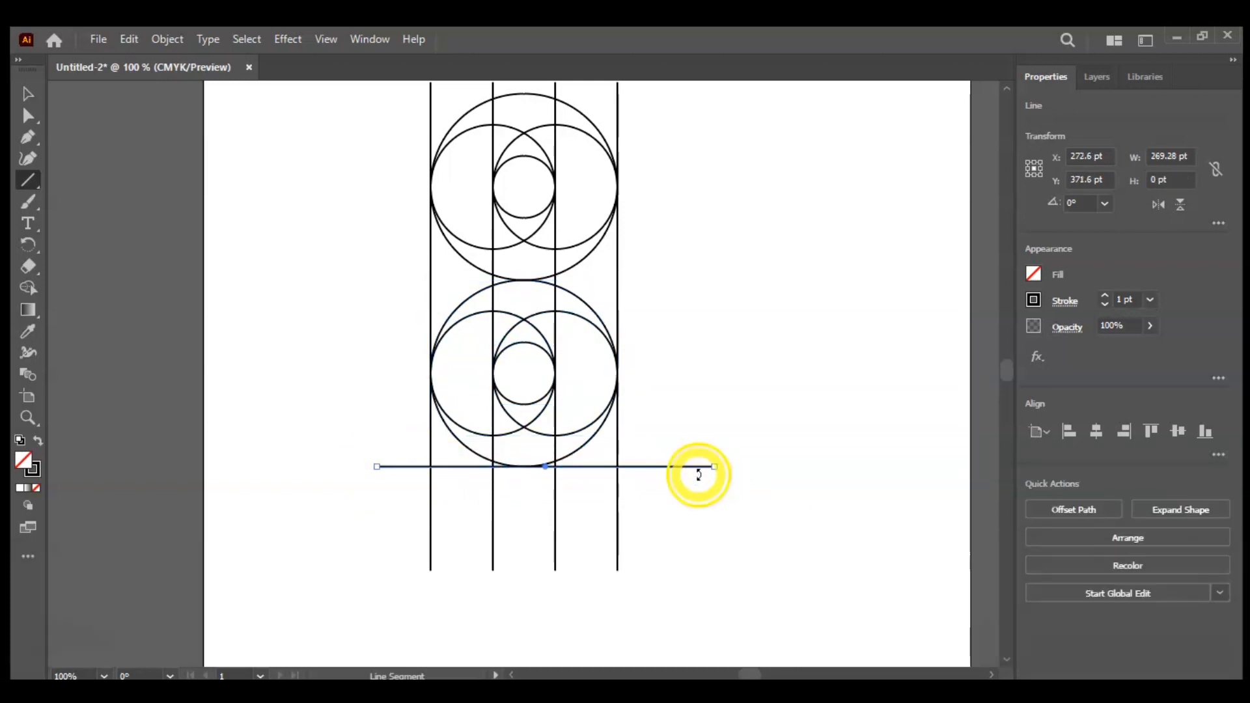
pyautogui.click(29, 96)
pyautogui.click(275, 270)
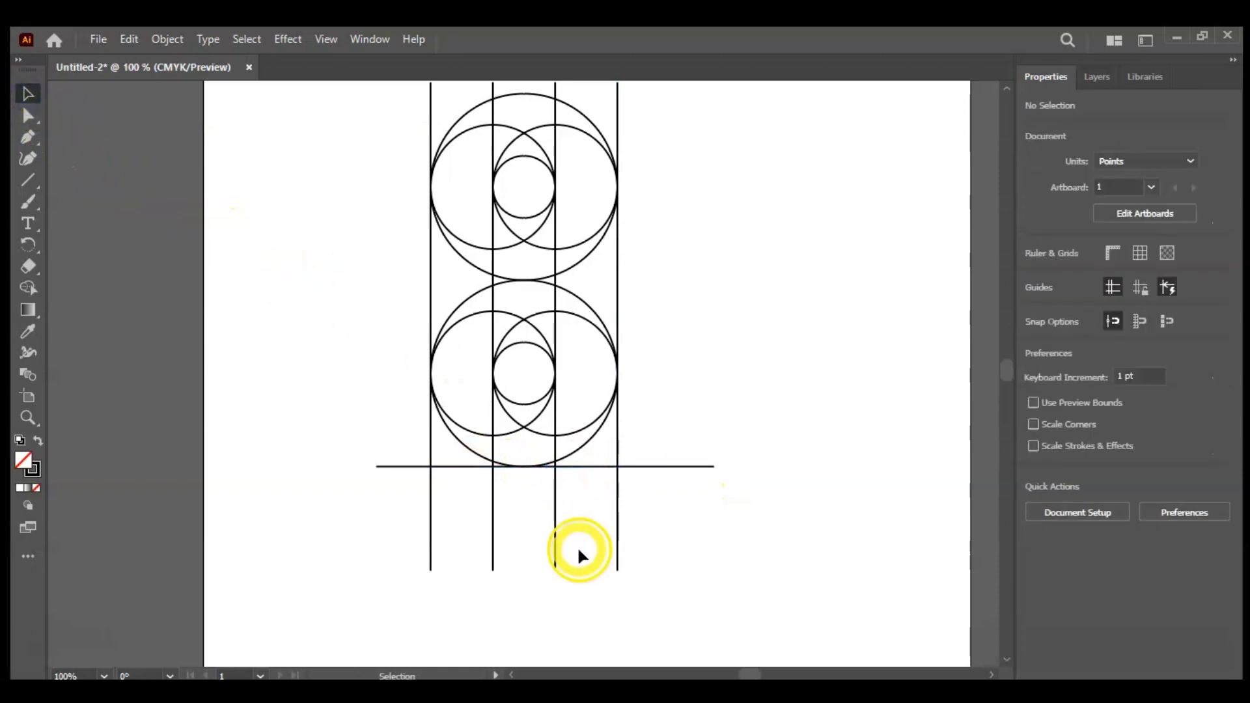
# - Select all the artwork and use Shape Builder to merge the left column and outer top arch regions in both circle sets
pyautogui.moveTo(655, 537); pyautogui.dragTo(408, 214)
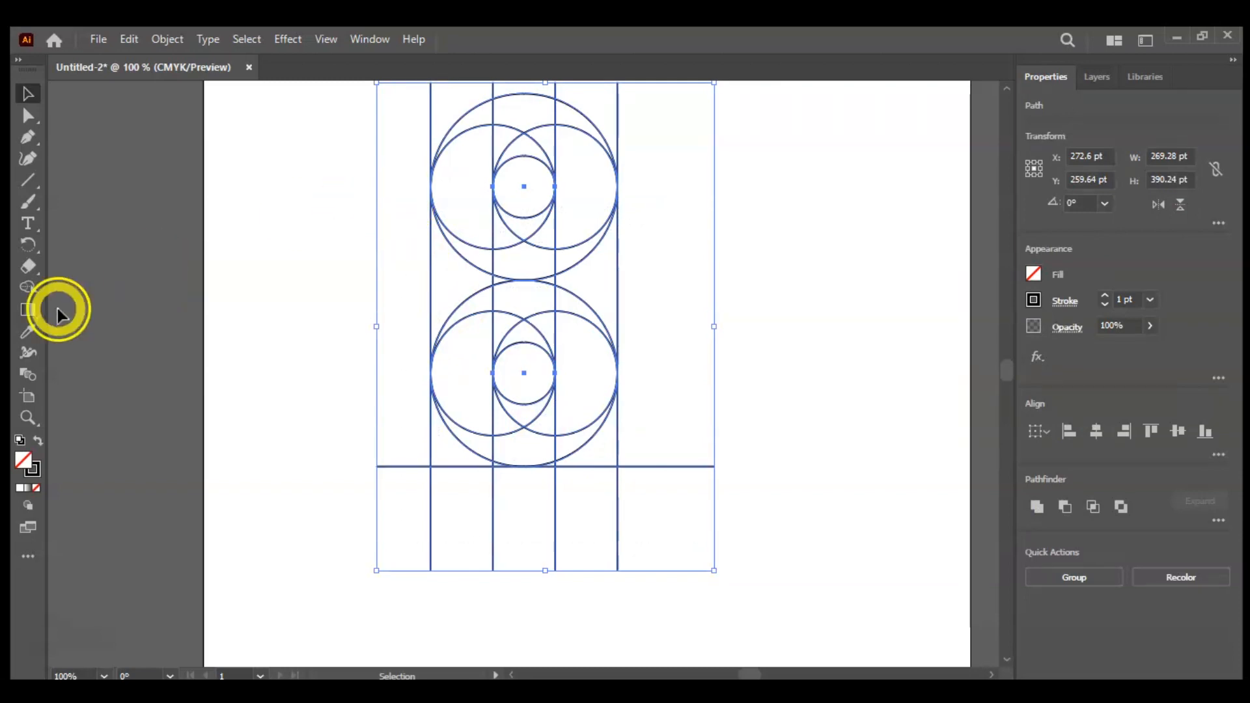
pyautogui.click(29, 287)
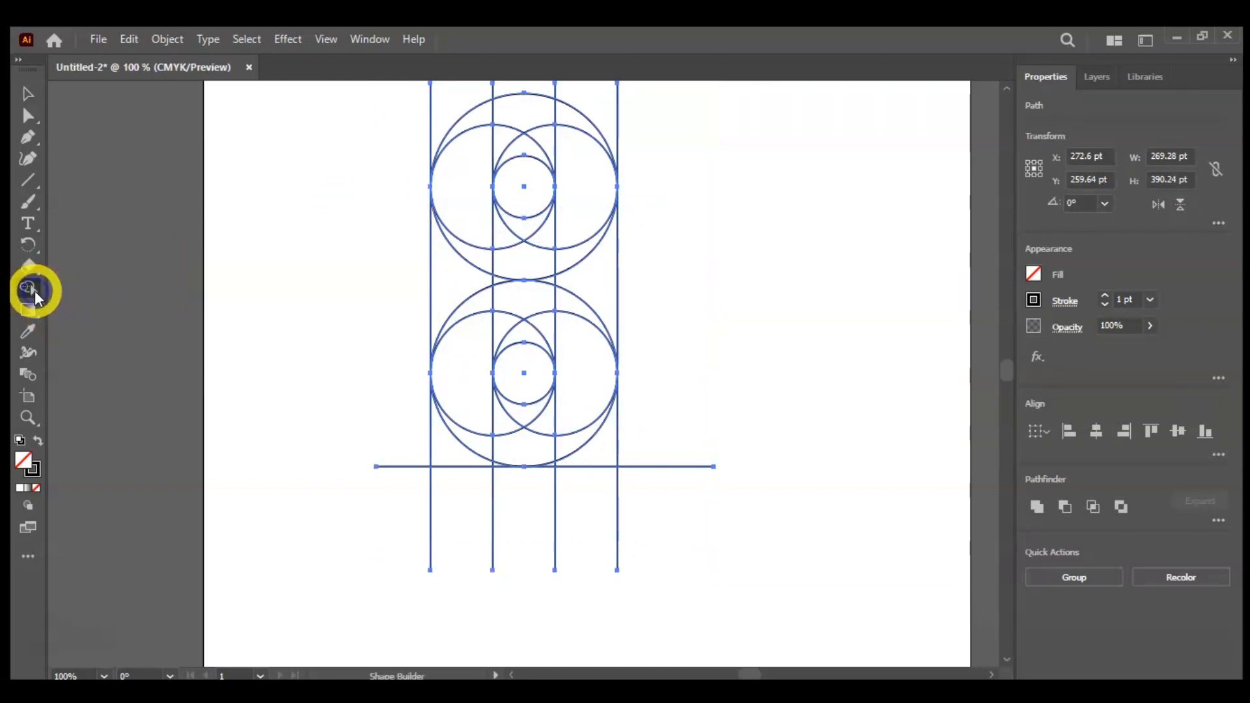
pyautogui.moveTo(447, 275)
pyautogui.mouseDown()
pyautogui.moveTo(466, 232)
pyautogui.moveTo(466, 145)
pyautogui.moveTo(487, 120)
pyautogui.moveTo(560, 121)
pyautogui.mouseUp()
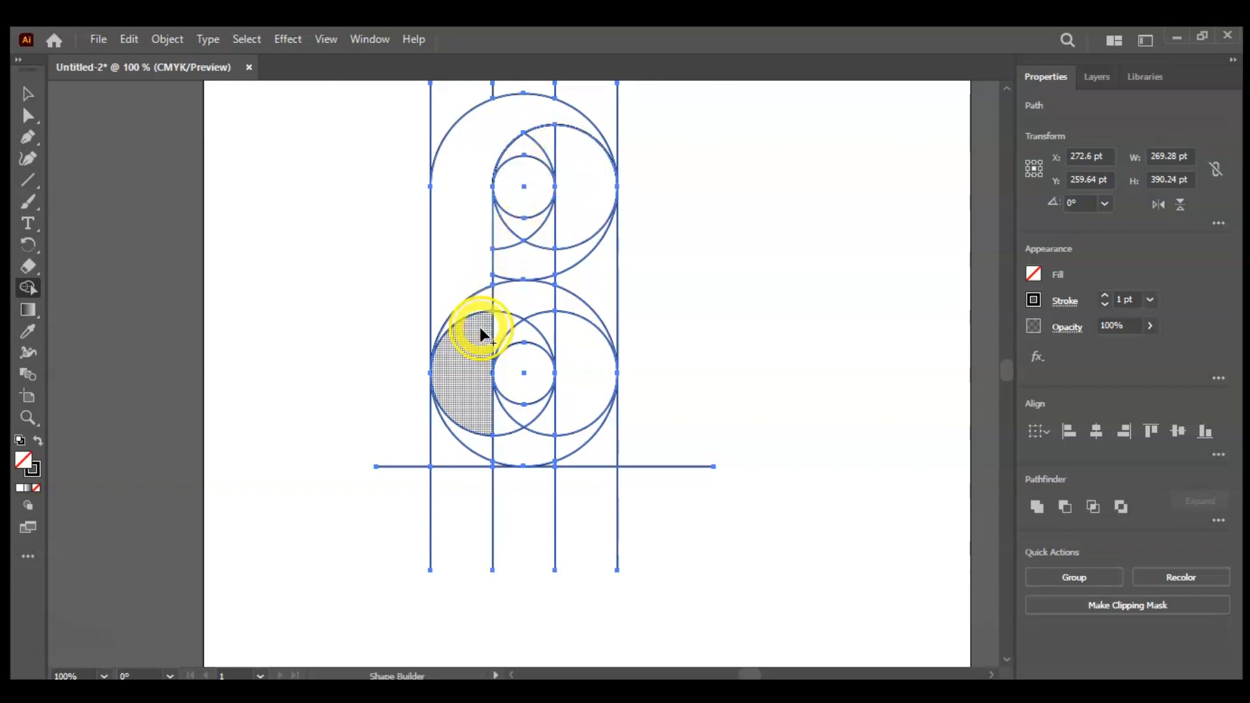
pyautogui.moveTo(448, 444)
pyautogui.mouseDown()
pyautogui.moveTo(463, 424)
pyautogui.moveTo(479, 305)
pyautogui.moveTo(495, 322)
pyautogui.moveTo(512, 305)
pyautogui.moveTo(562, 304)
pyautogui.mouseUp()
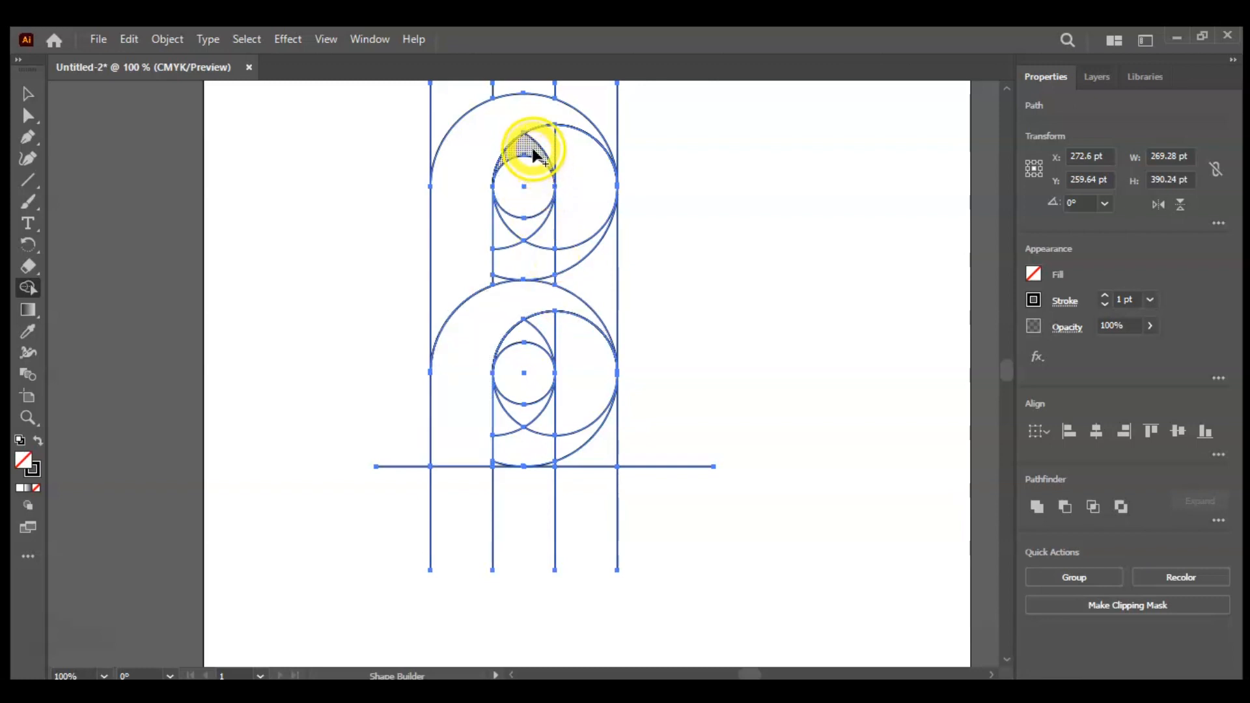
# - Merge the inner arch and right column regions into one shape in both the upper and lower circle sets with Shape Builder
pyautogui.moveTo(532, 154)
pyautogui.mouseDown()
pyautogui.moveTo(546, 145)
pyautogui.moveTo(580, 162)
pyautogui.moveTo(586, 260)
pyautogui.mouseUp()
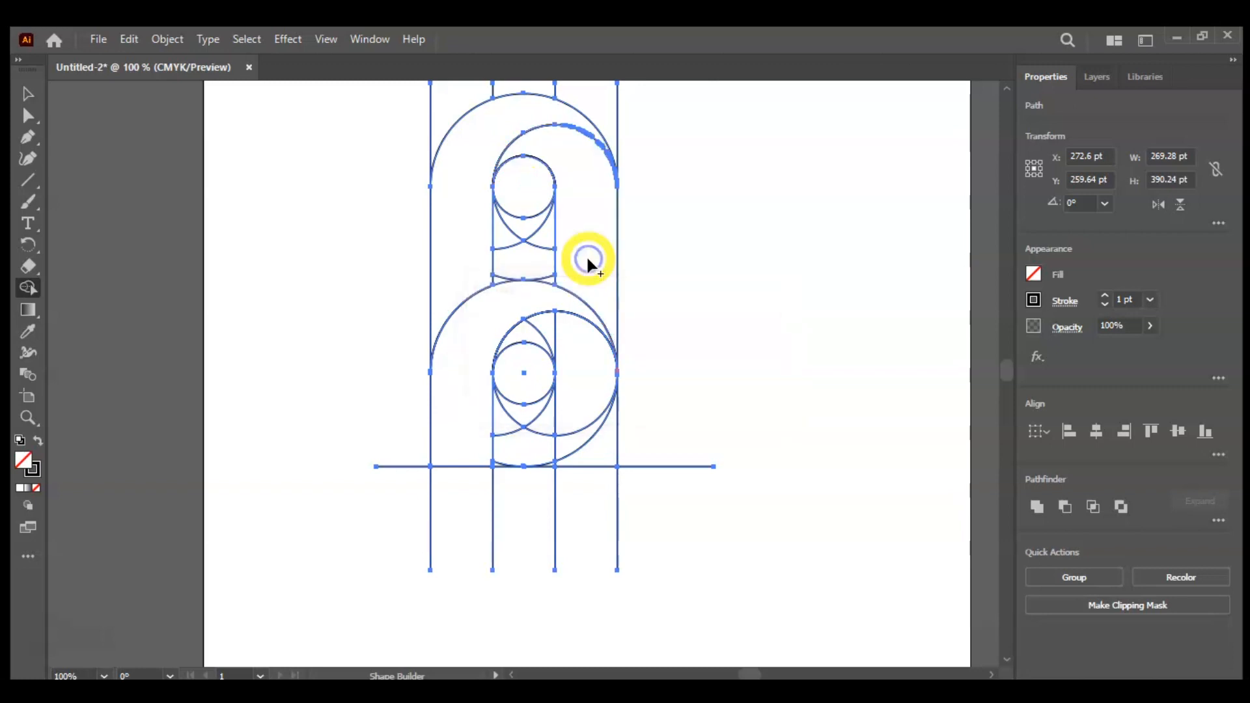
pyautogui.moveTo(584, 423); pyautogui.dragTo(591, 449)
pyautogui.click(594, 428)
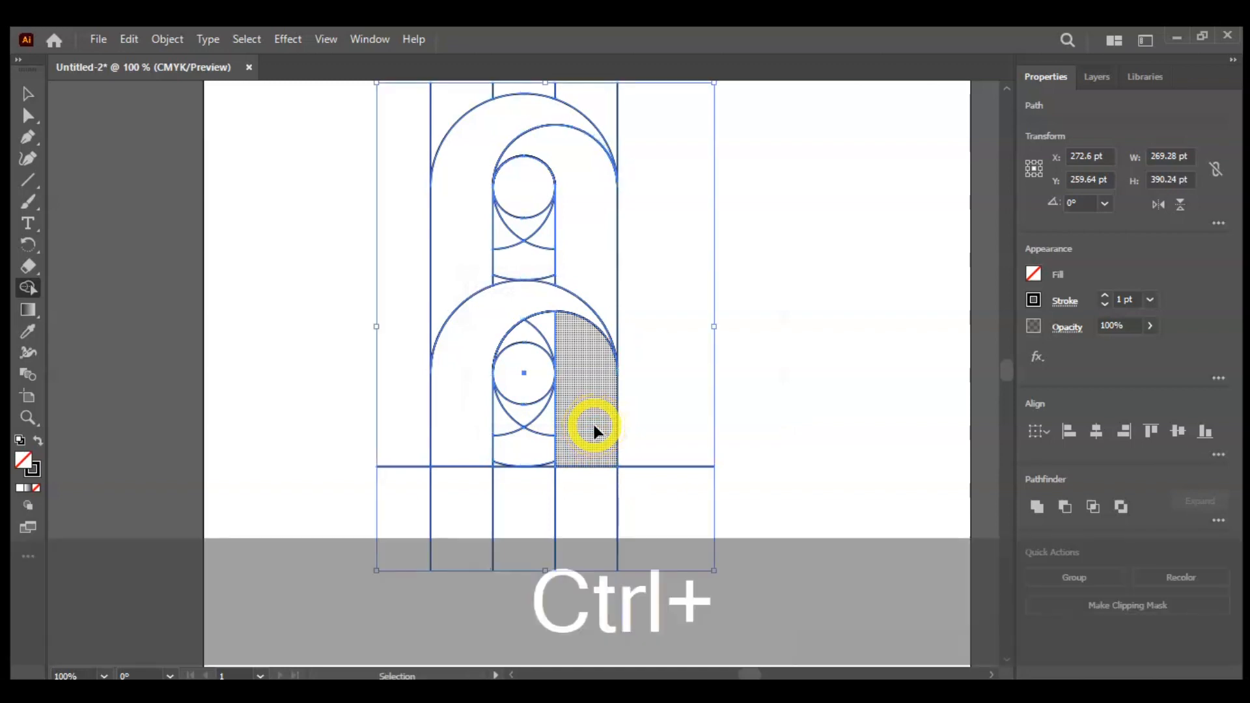
# - Merge the small leftover regions inside the centre column of the lower and upper arches into single shapes with Shape Builder
pyautogui.hotkey('ctrl', '=')
pyautogui.hotkey('ctrl', '=')
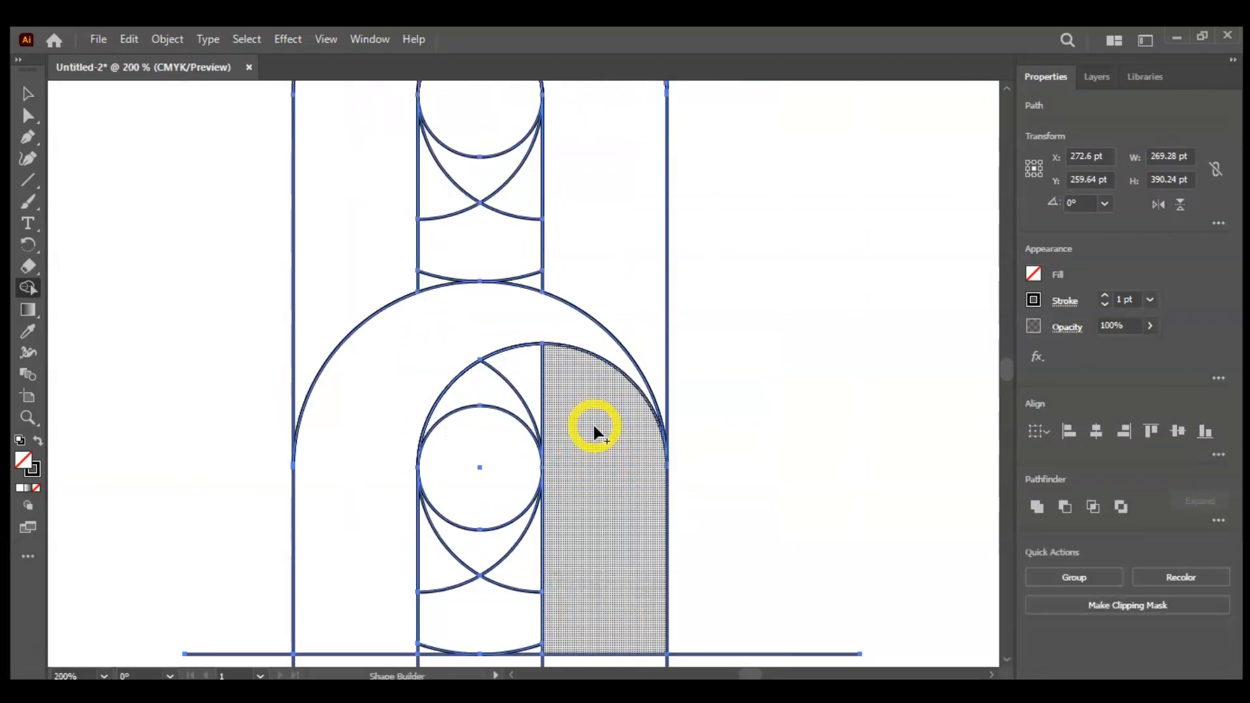
pyautogui.moveTo(532, 385)
pyautogui.mouseDown()
pyautogui.moveTo(483, 423)
pyautogui.moveTo(449, 538)
pyautogui.moveTo(449, 596)
pyautogui.mouseUp()
pyautogui.moveTo(429, 658)
pyautogui.mouseDown()
pyautogui.moveTo(531, 661)
pyautogui.moveTo(518, 560)
pyautogui.mouseUp()
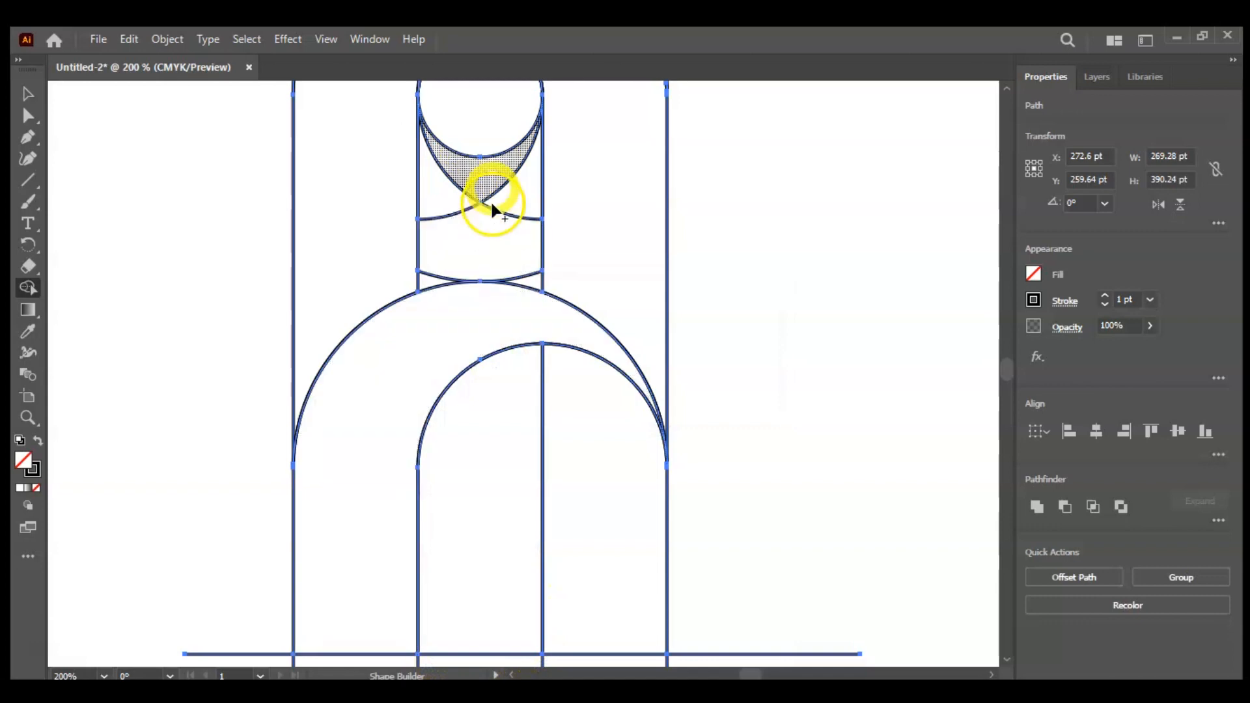
pyautogui.moveTo(490, 138)
pyautogui.mouseDown()
pyautogui.moveTo(441, 192)
pyautogui.moveTo(431, 279)
pyautogui.moveTo(480, 260)
pyautogui.moveTo(527, 280)
pyautogui.moveTo(519, 207)
pyautogui.mouseUp()
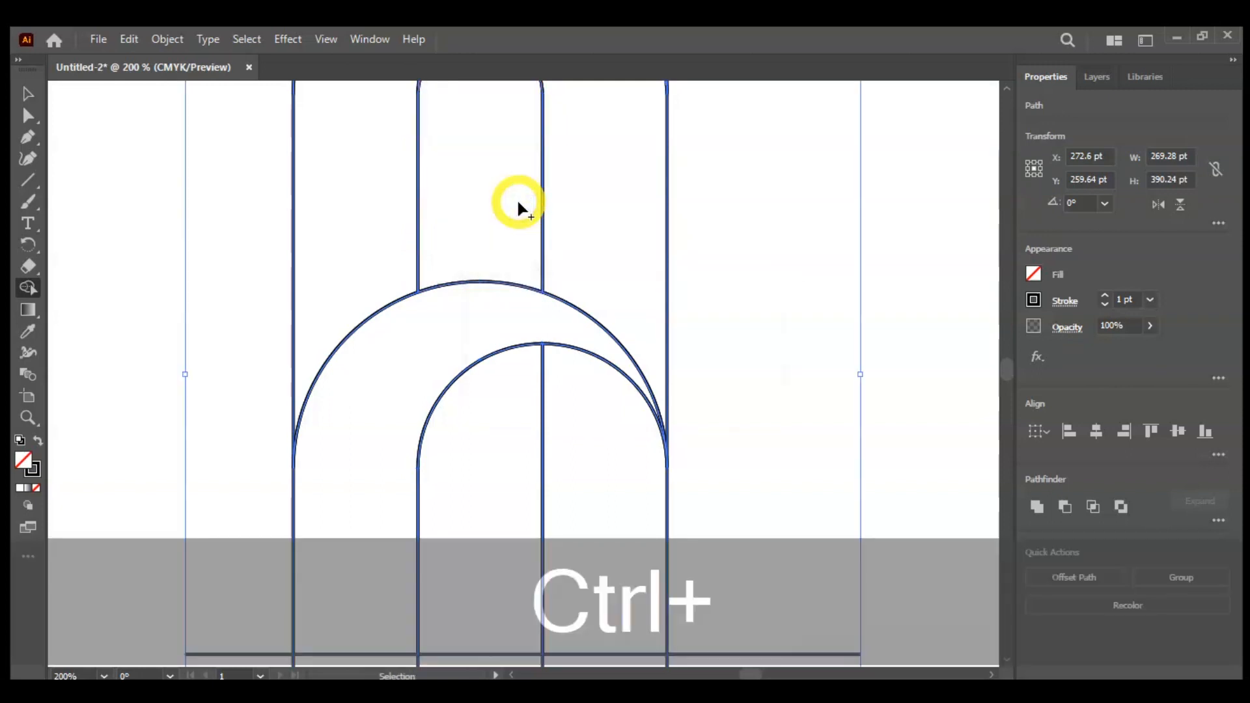
# - Delete the four vertical line ends that extend below the horizontal baseline
pyautogui.hotkey('ctrl', '-')
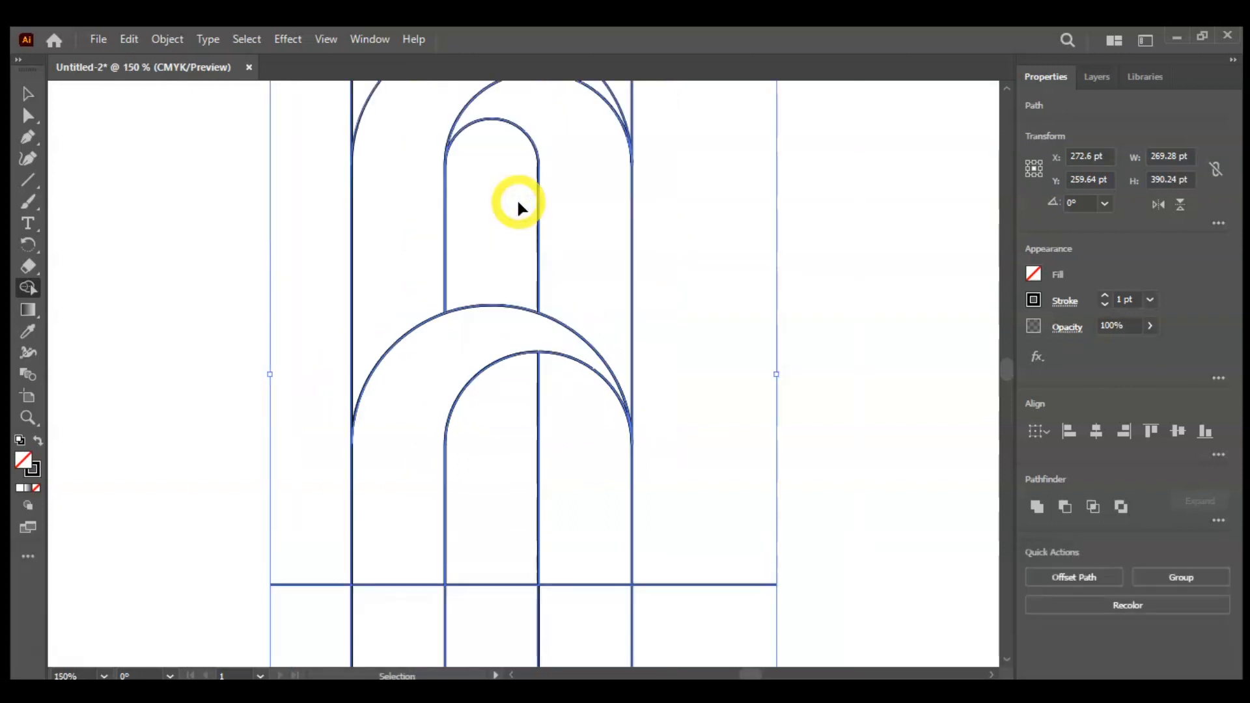
pyautogui.hotkey('ctrl', '-')
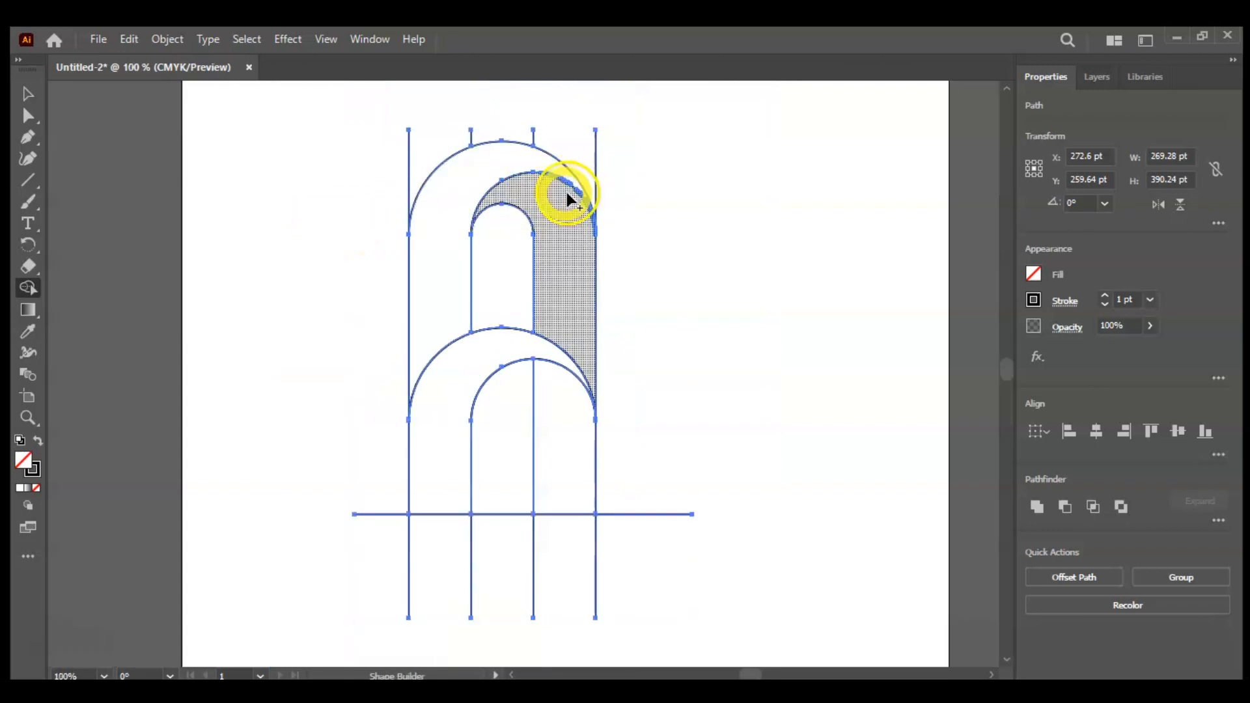
pyautogui.click(43, 101)
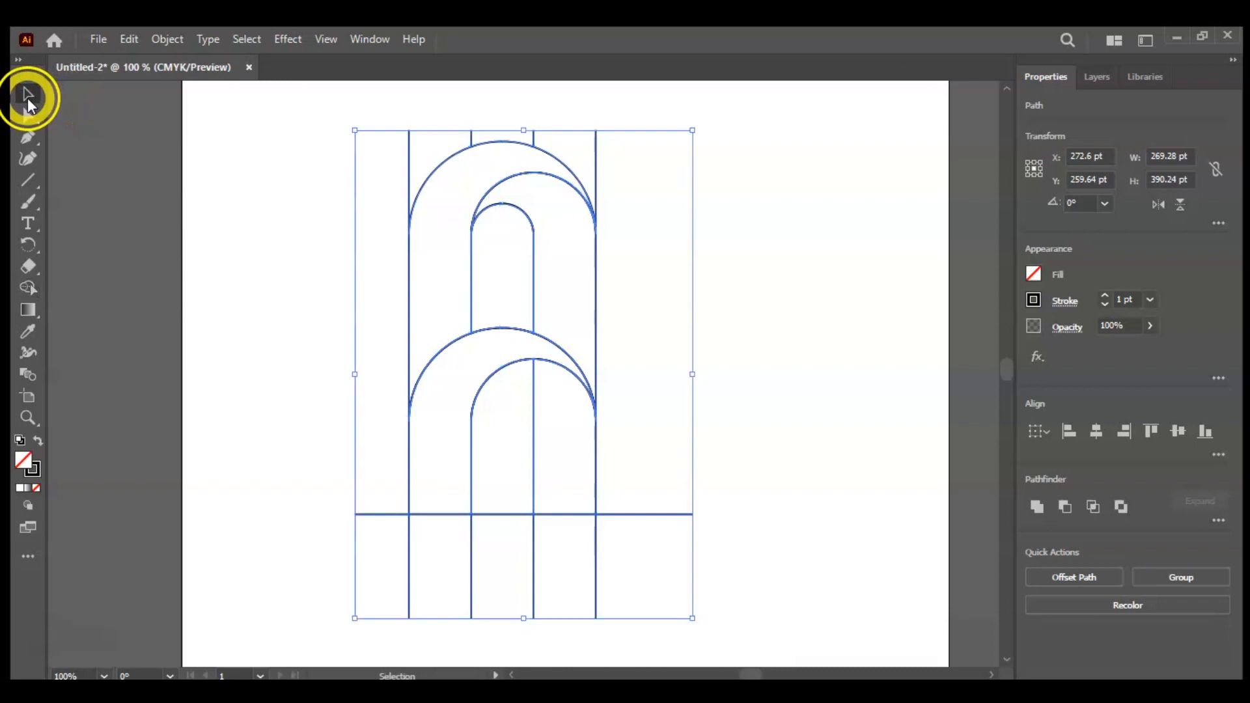
pyautogui.click(313, 183)
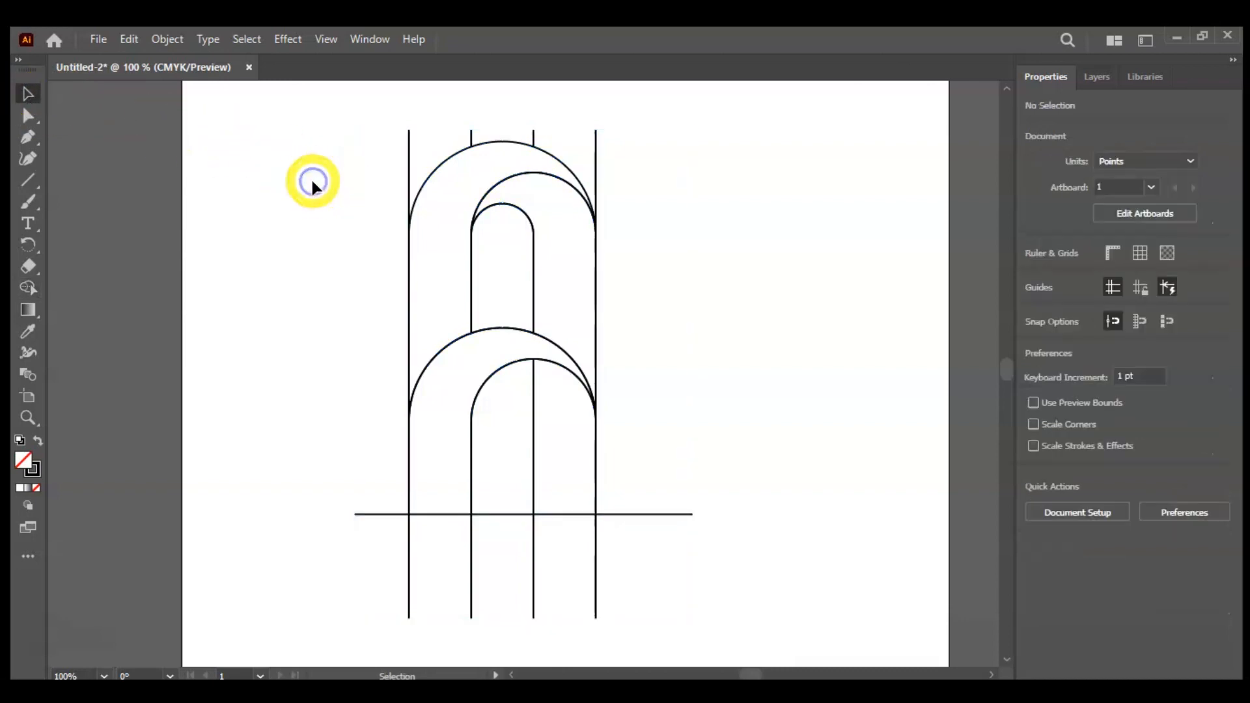
pyautogui.click(617, 291)
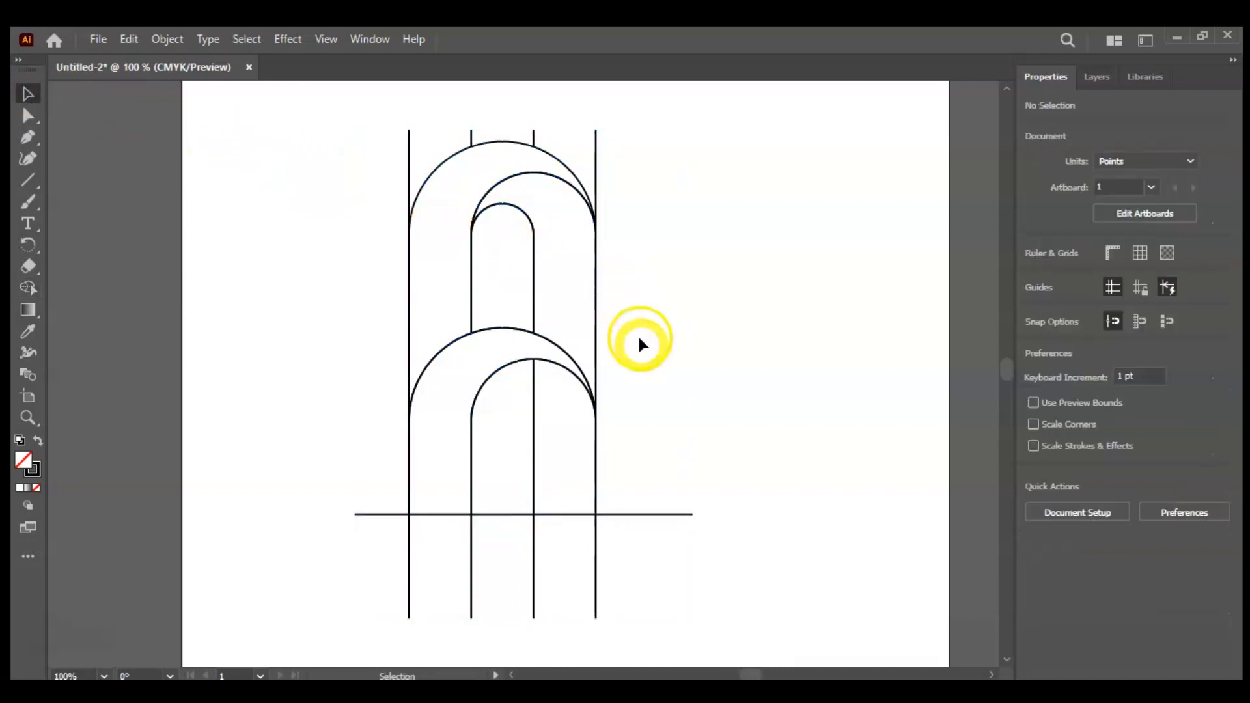
pyautogui.moveTo(654, 568); pyautogui.dragTo(334, 575)
pyautogui.press('Delete')
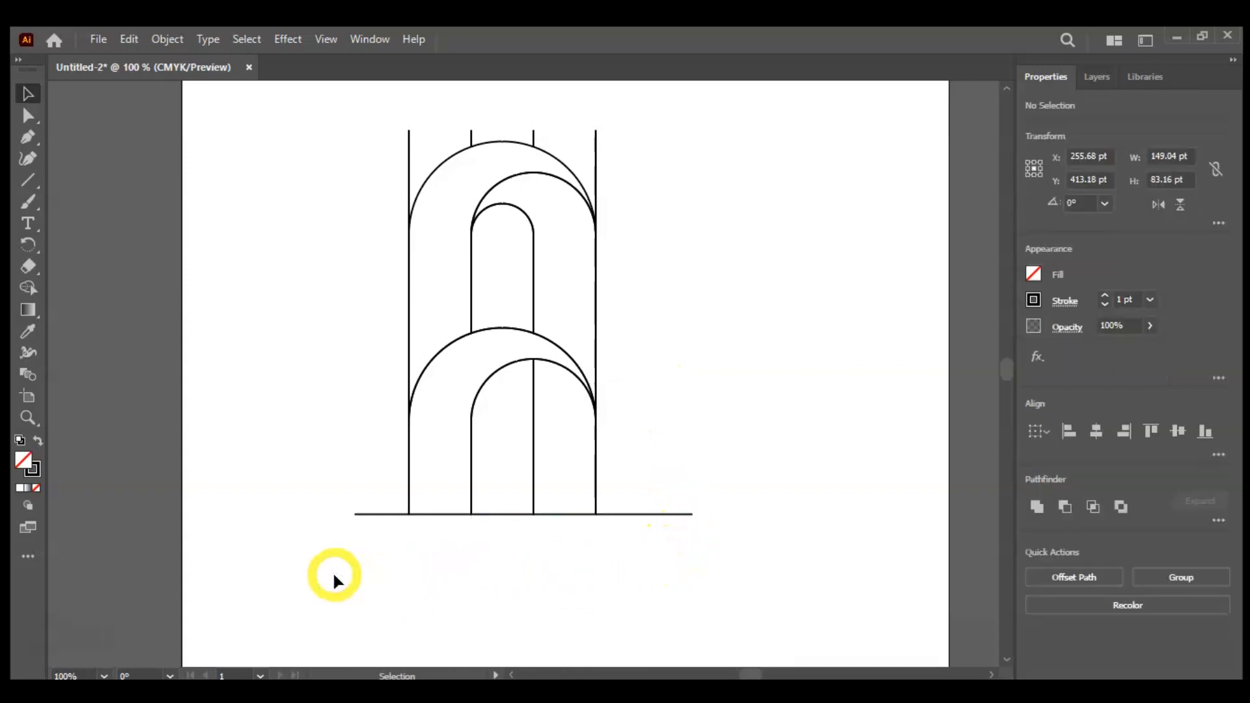
# - Delete the baseline's overhanging ends on both sides and the unused shape between the two lower legs
pyautogui.click(368, 515)
pyautogui.press('Delete')
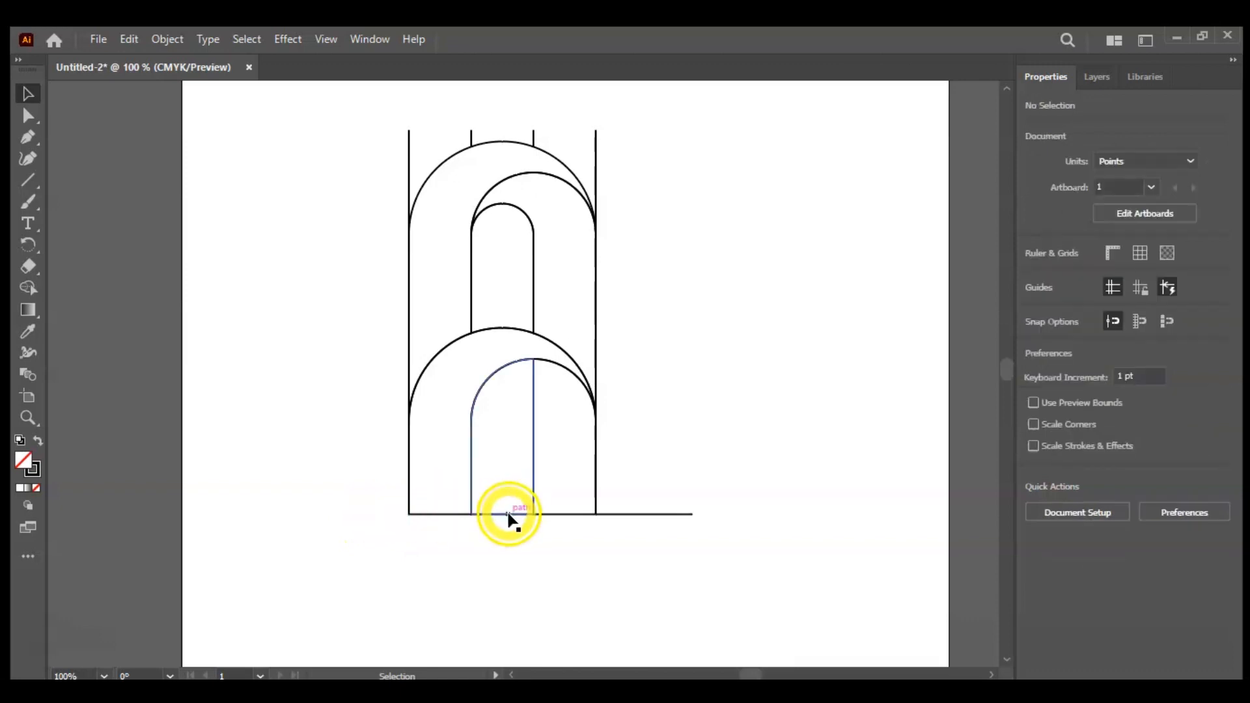
pyautogui.click(507, 515)
pyautogui.press('Delete')
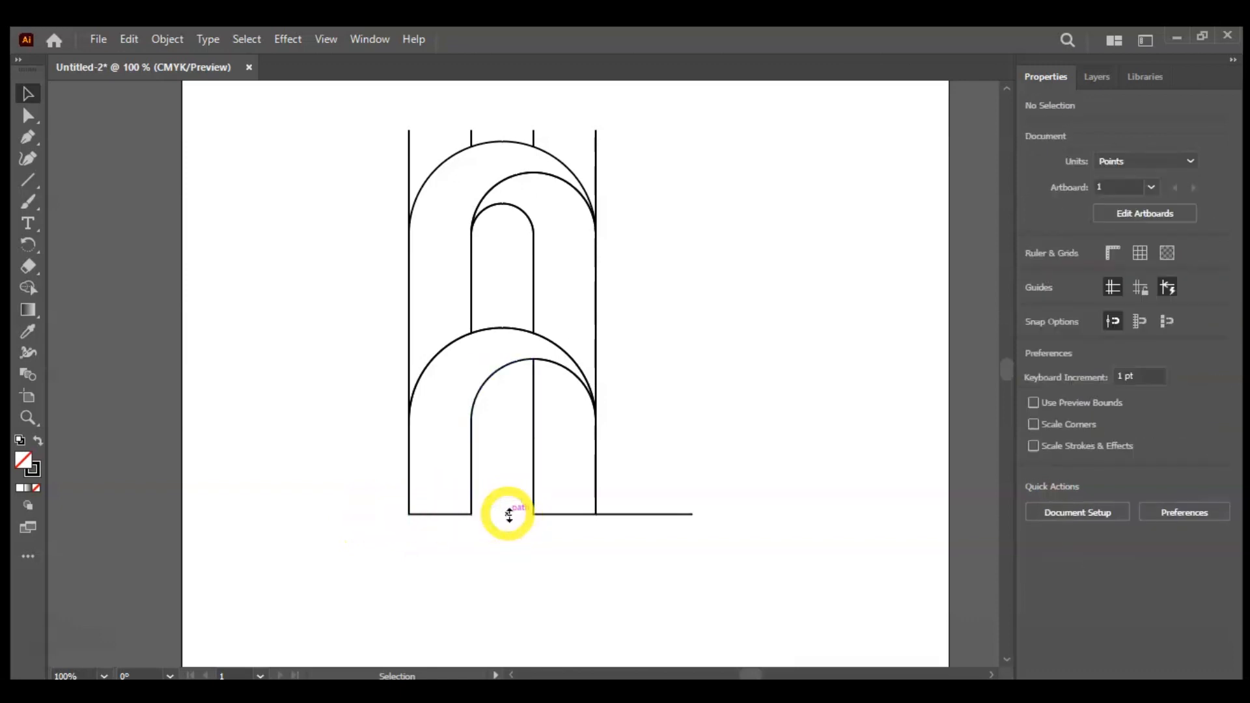
pyautogui.click(672, 514)
pyautogui.press('Delete')
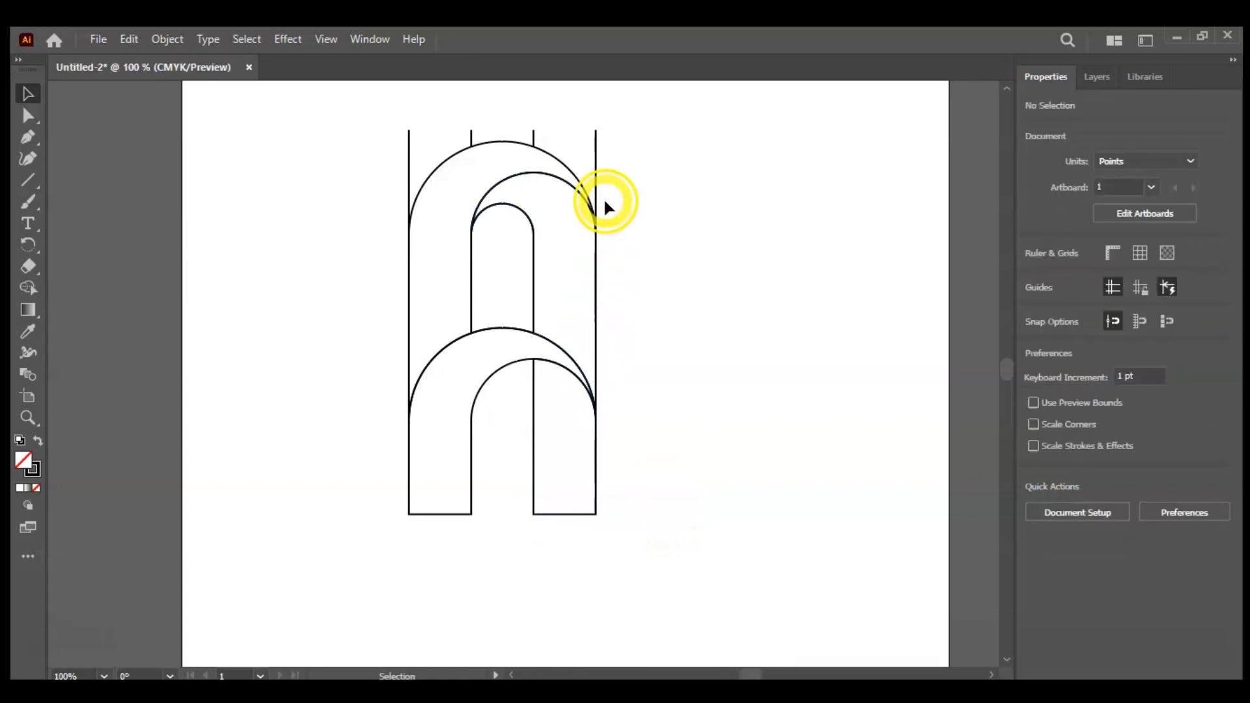
# - Delete the four leftover vertical line ends above the top arch
pyautogui.click(595, 173)
pyautogui.press('Delete')
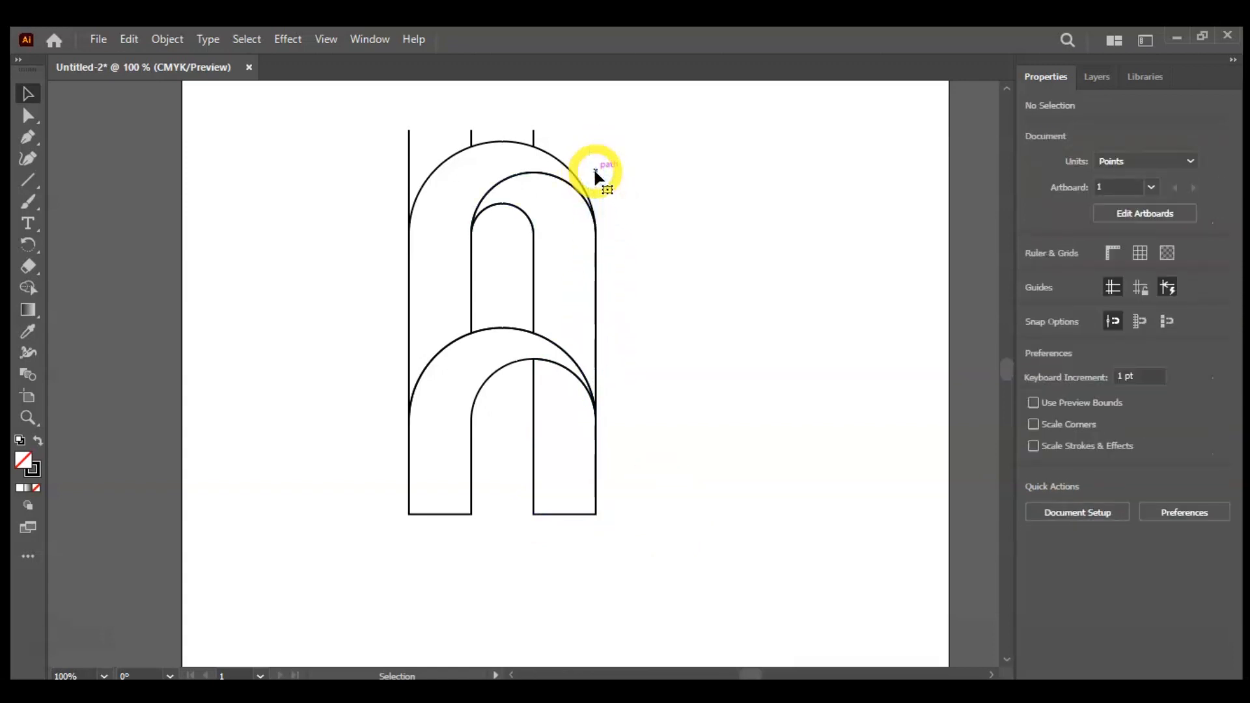
pyautogui.click(534, 136)
pyautogui.press('Delete')
pyautogui.click(472, 136)
pyautogui.press('Delete')
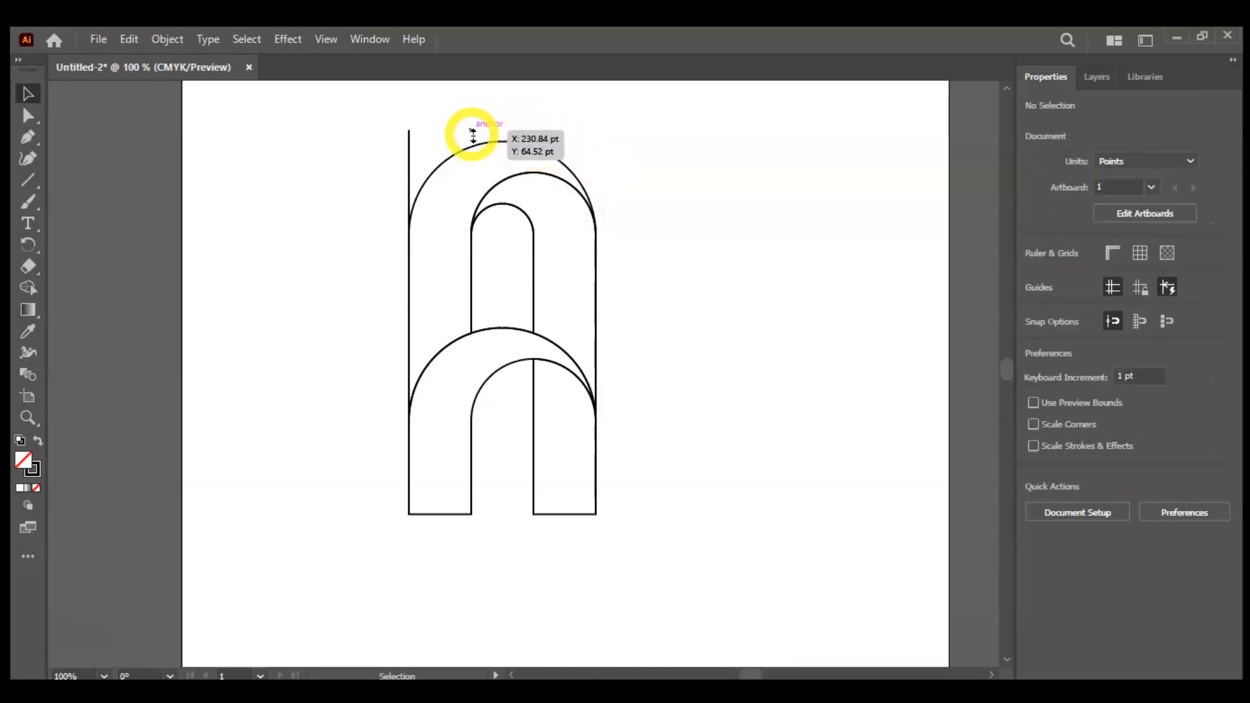
pyautogui.click(409, 142)
pyautogui.press('Delete')
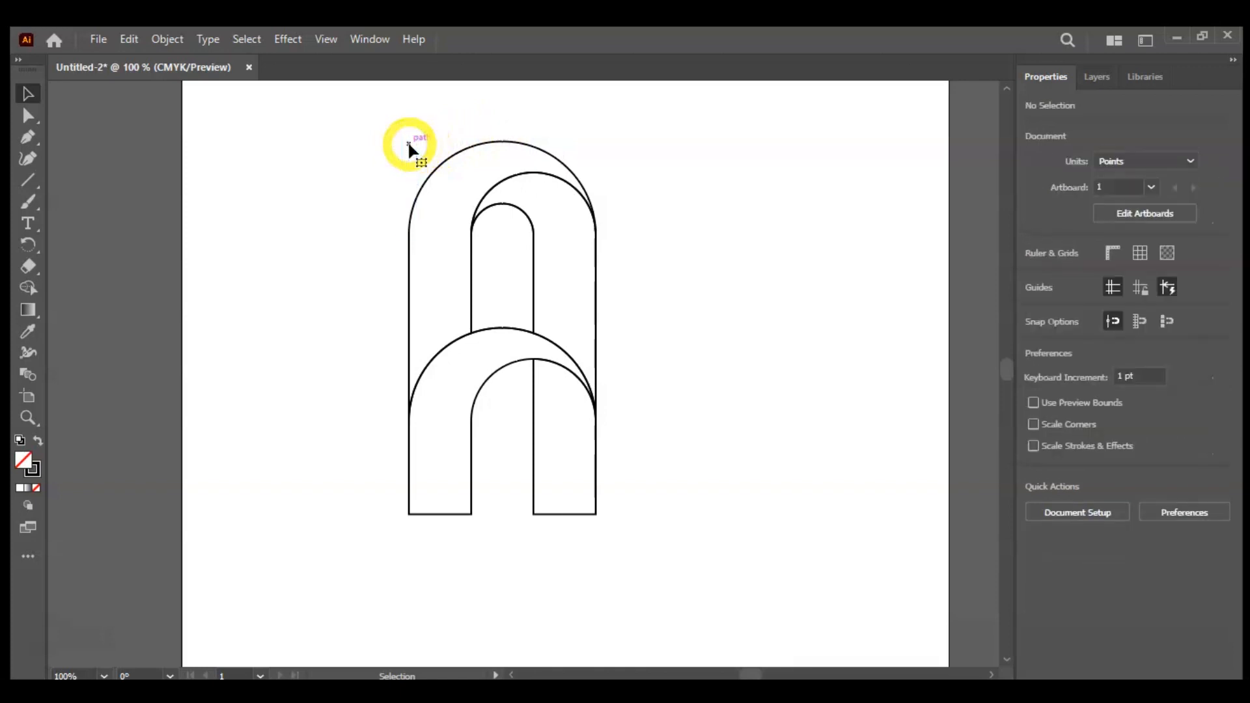
# - Delete the unused rounded shape inside the upper arch's centre column
pyautogui.click(502, 221)
pyautogui.click(504, 205)
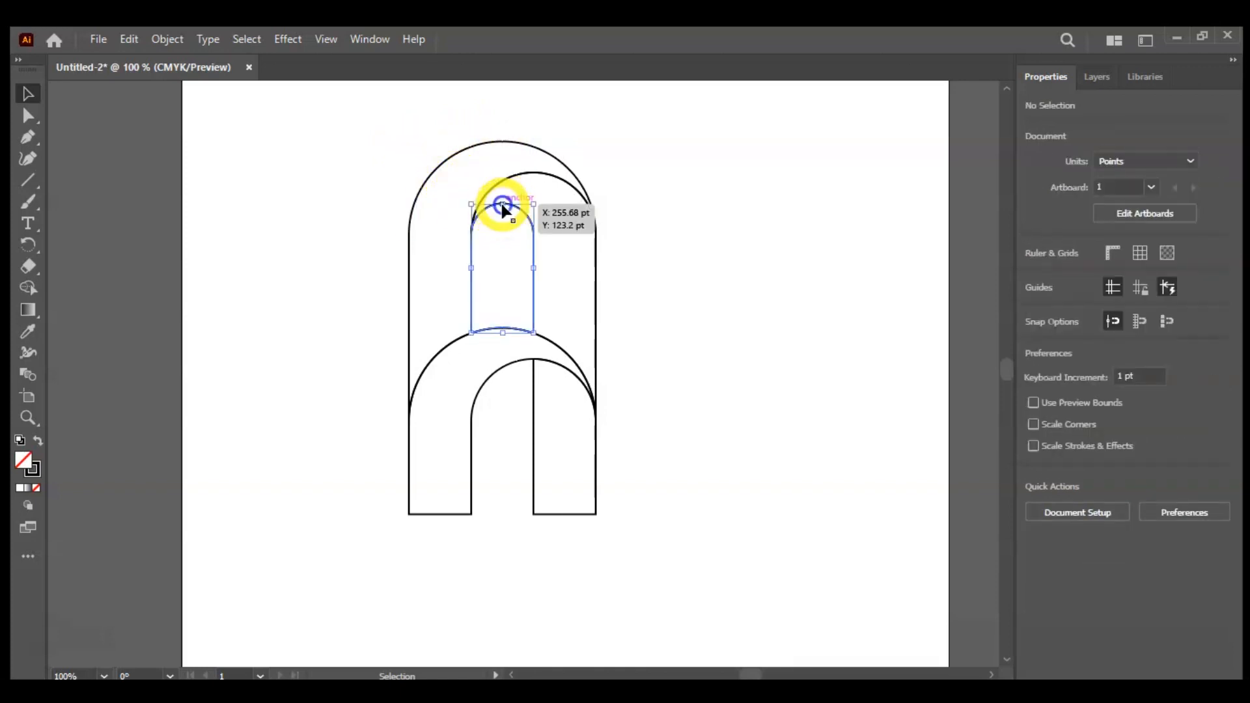
pyautogui.press('Delete')
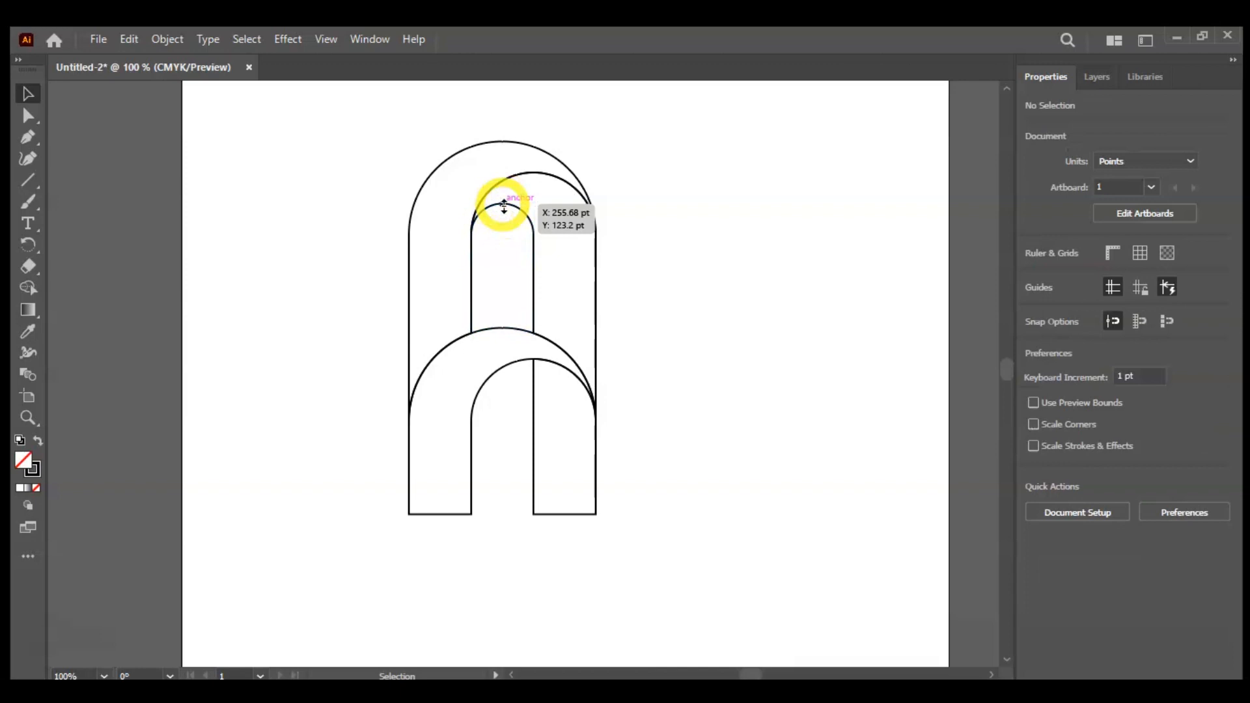
# - Give the upper and lower outer arch shapes a linear gradient fill and set its starting colour to the teal swatch
pyautogui.click(468, 315)
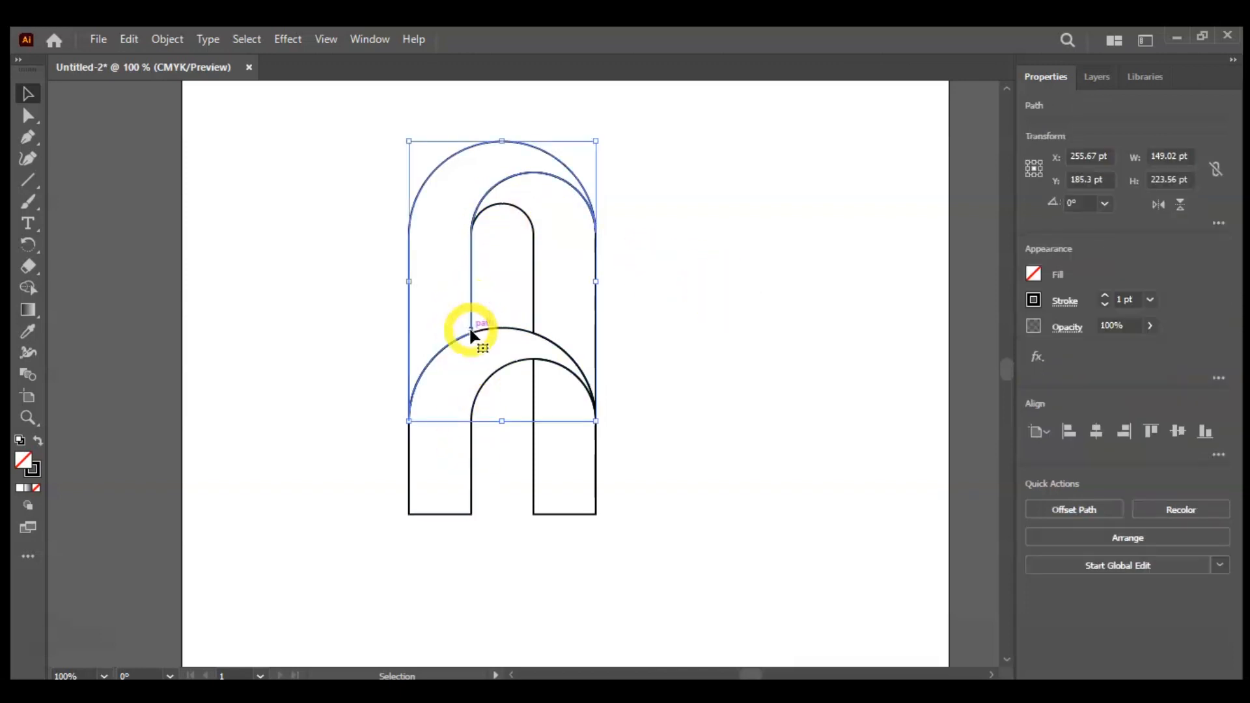
pyautogui.keyDown('shift'); pyautogui.click(470, 460); pyautogui.keyUp('shift')
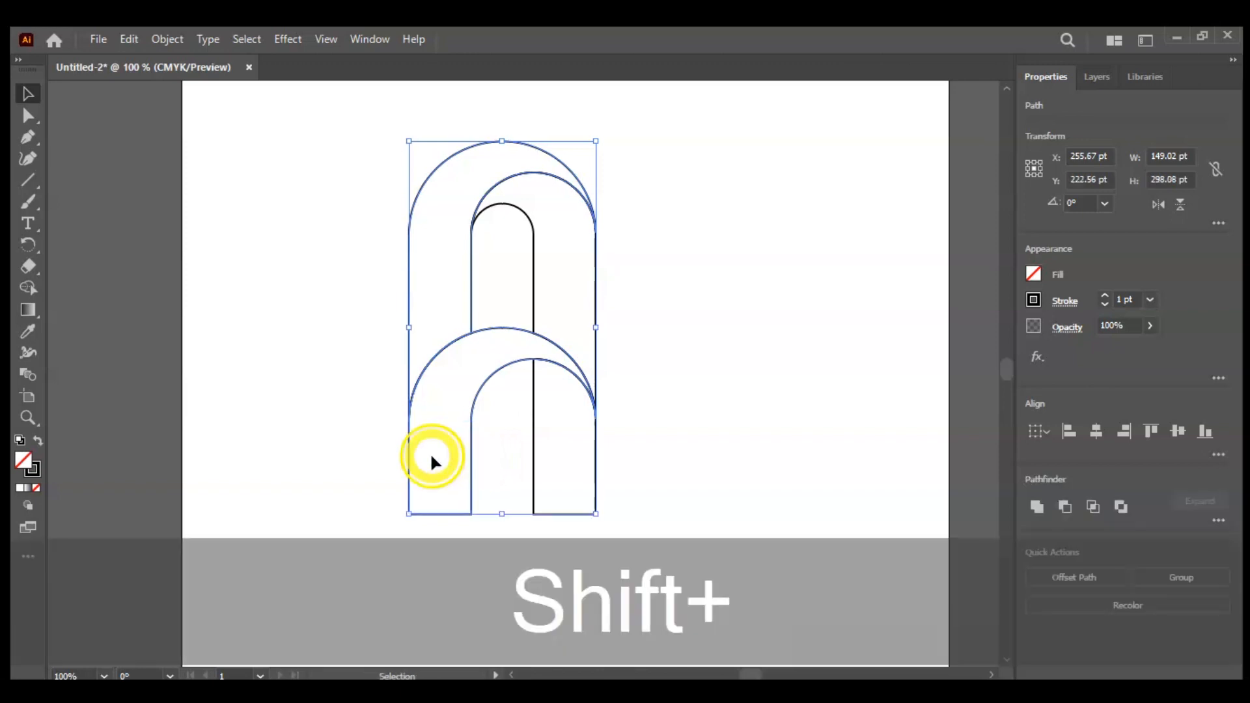
pyautogui.click(29, 490)
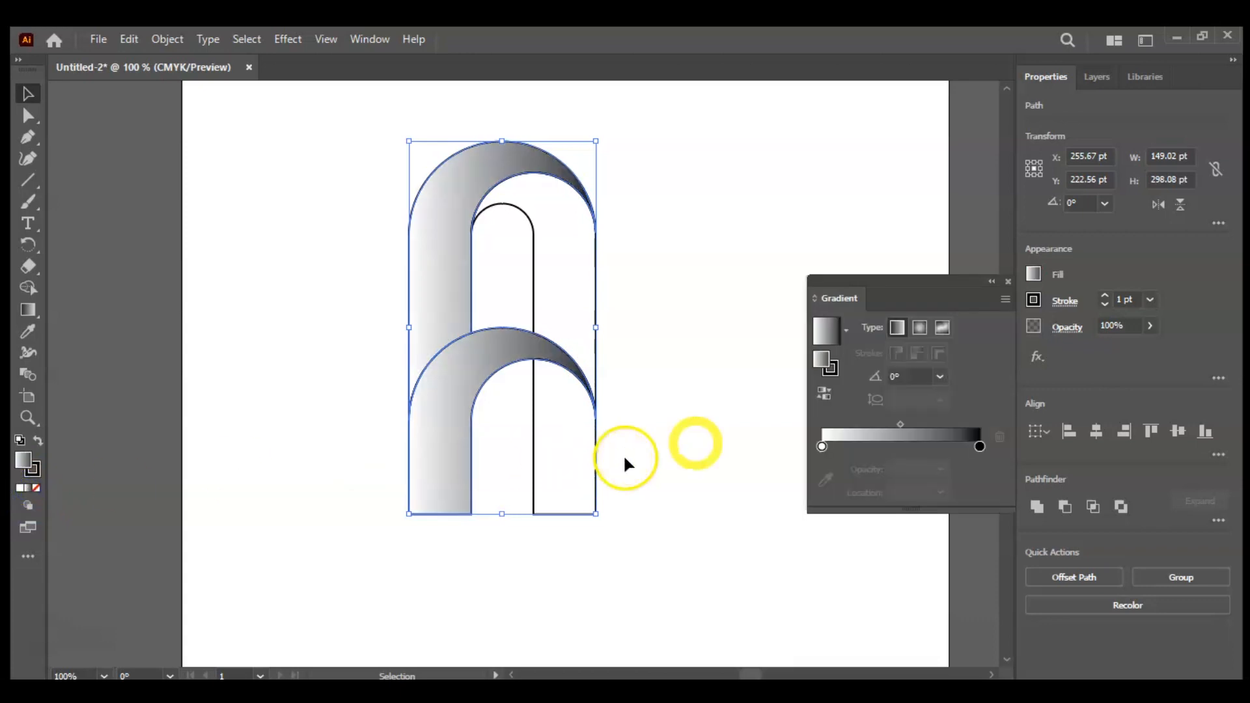
pyautogui.click(821, 446)
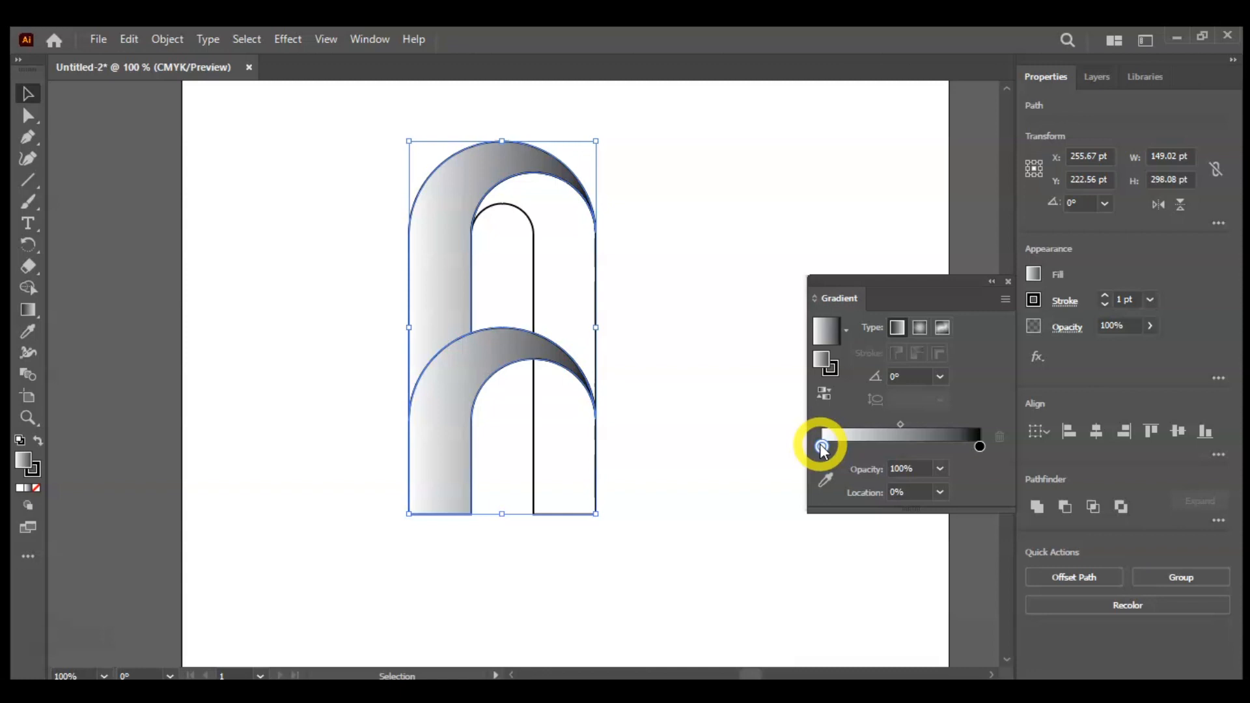
pyautogui.doubleClick(820, 446)
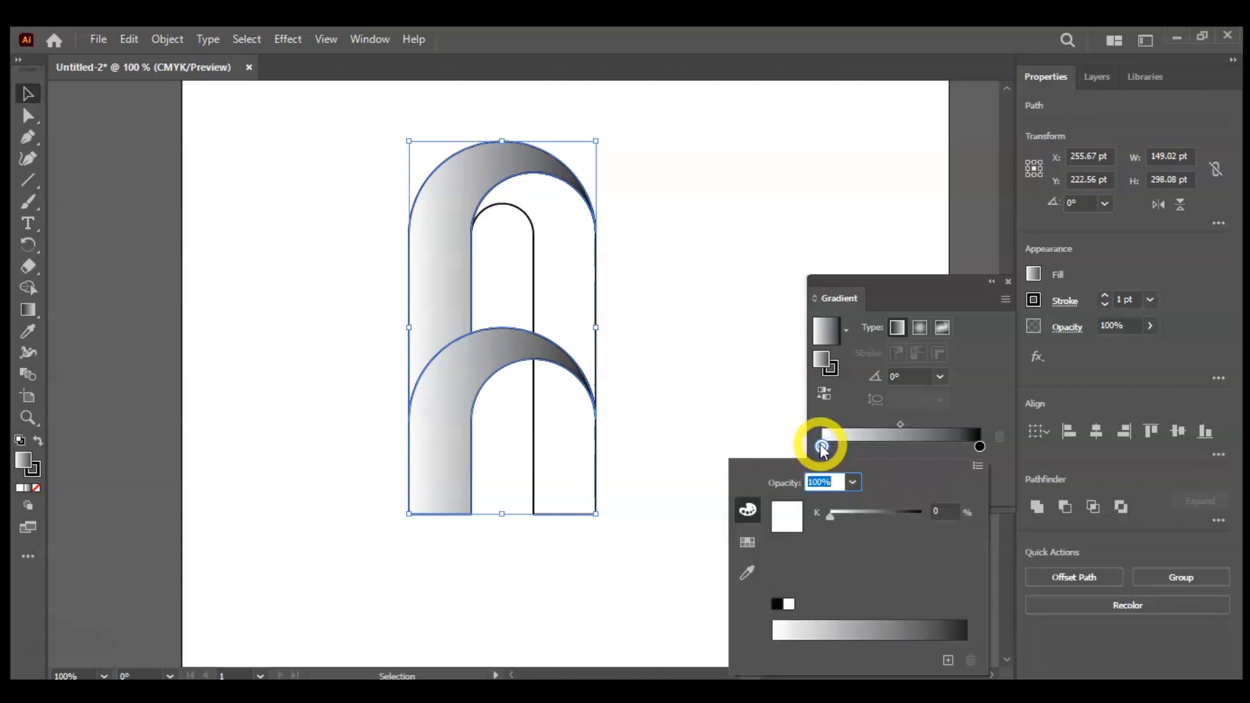
pyautogui.click(748, 542)
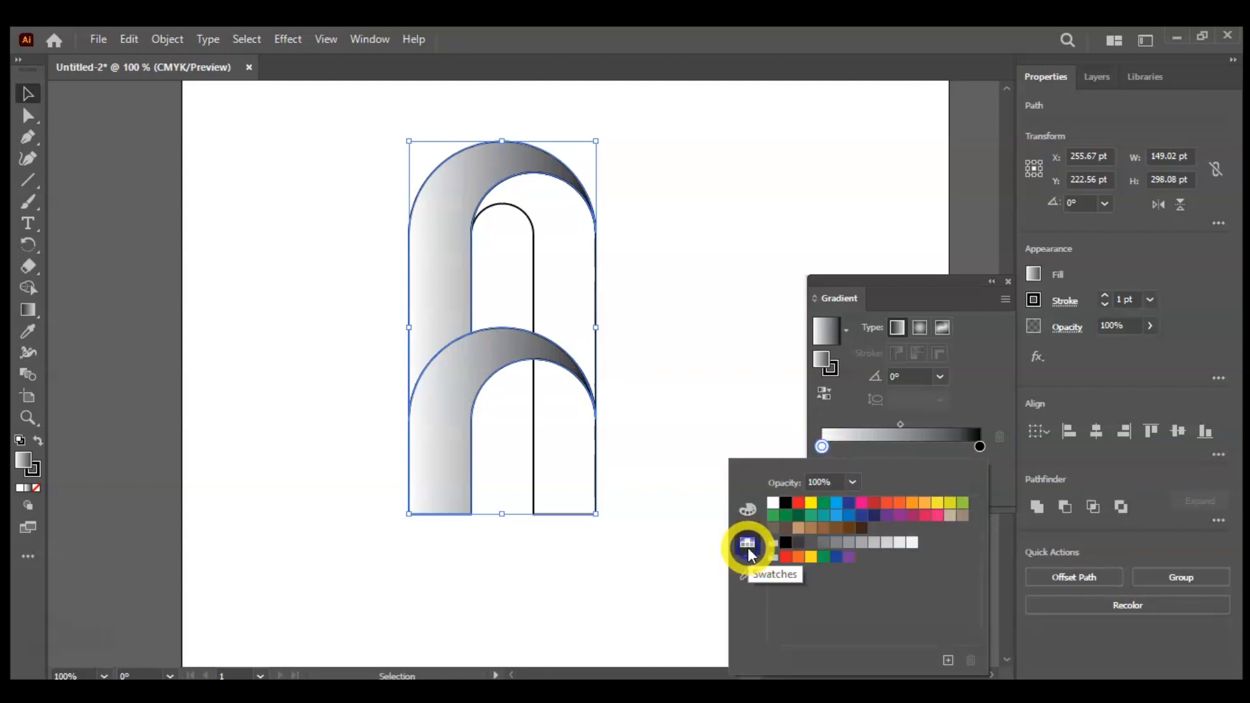
pyautogui.click(825, 516)
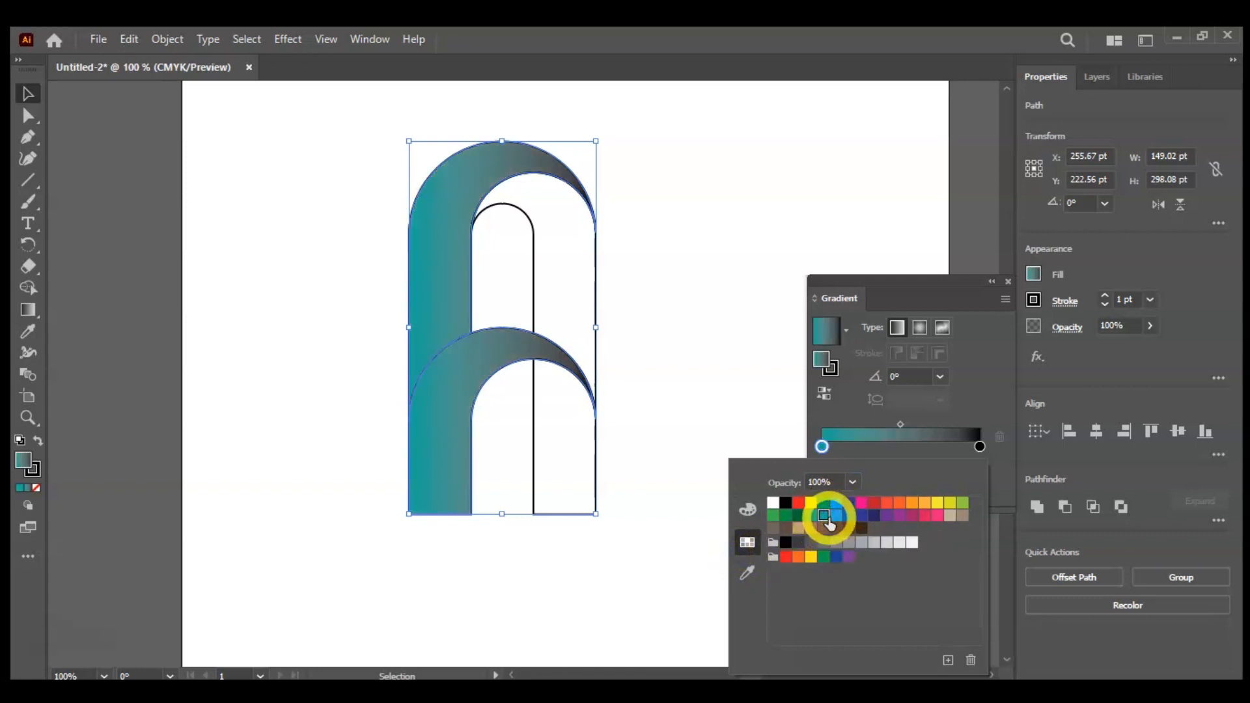
# - Set the outer arches' gradient end colour to the dark blue swatch C=100 M=100 Y=25 K=25, close the gradient settings and deselect
pyautogui.click(980, 449)
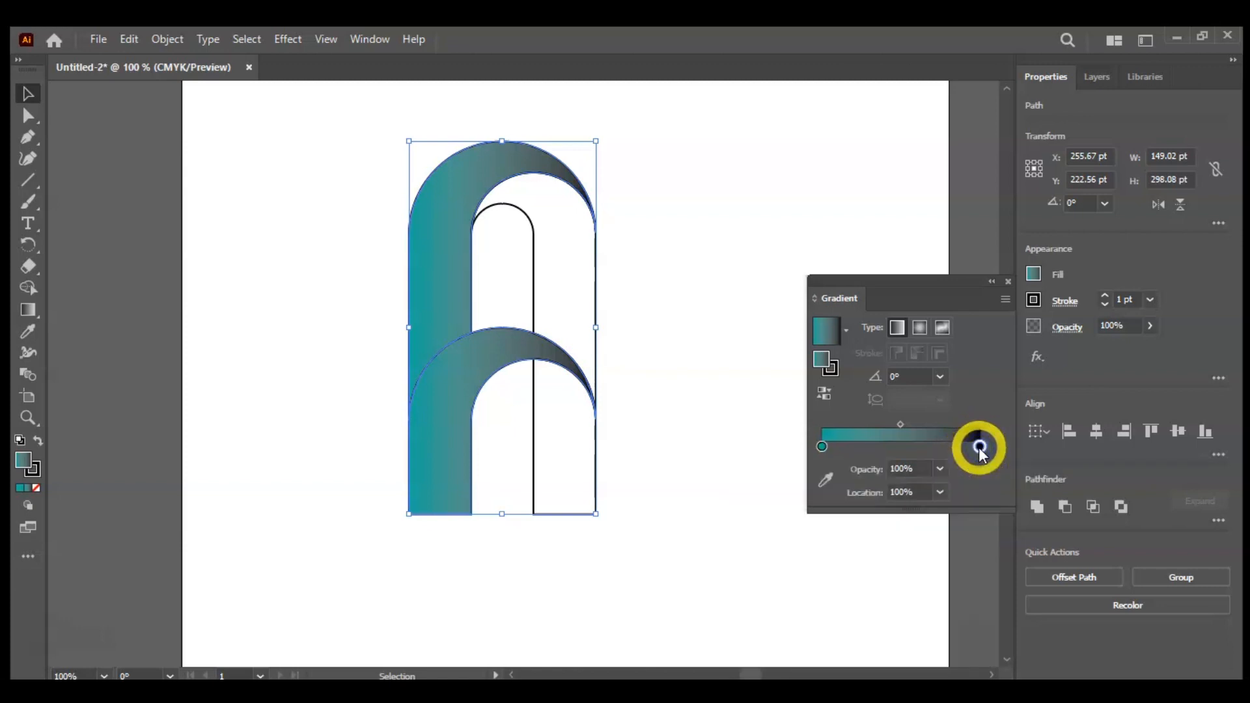
pyautogui.doubleClick(980, 447)
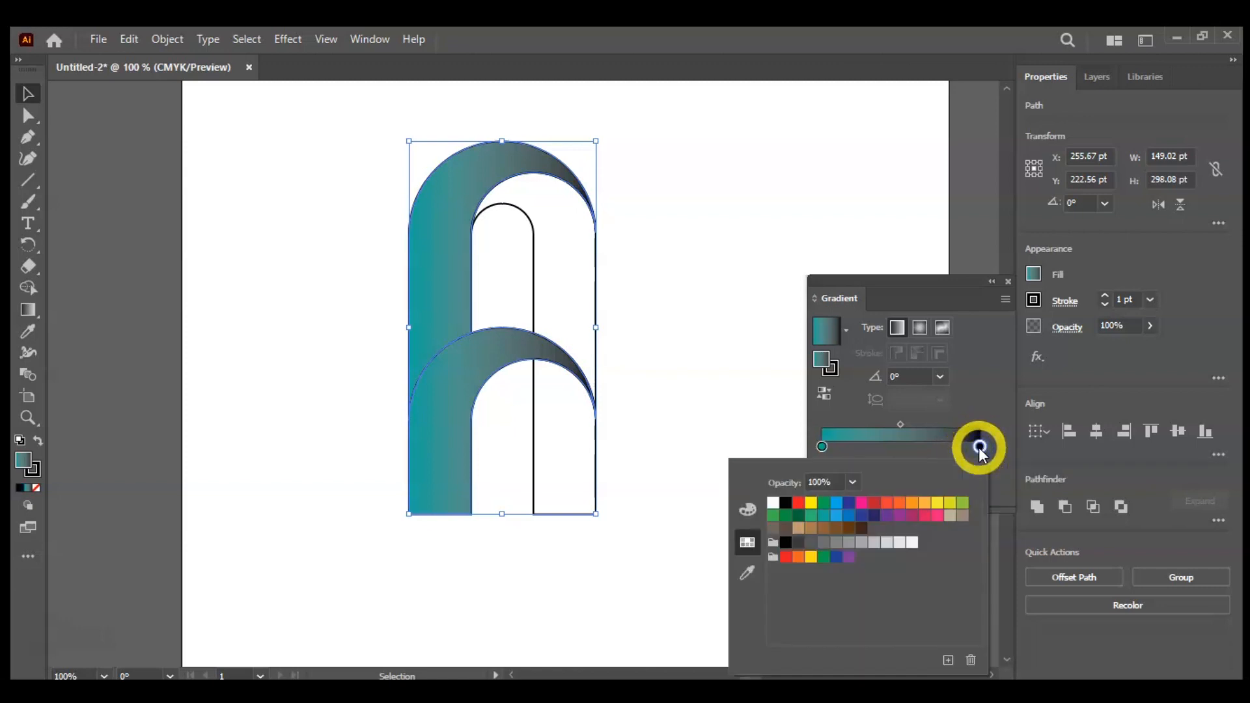
pyautogui.click(874, 518)
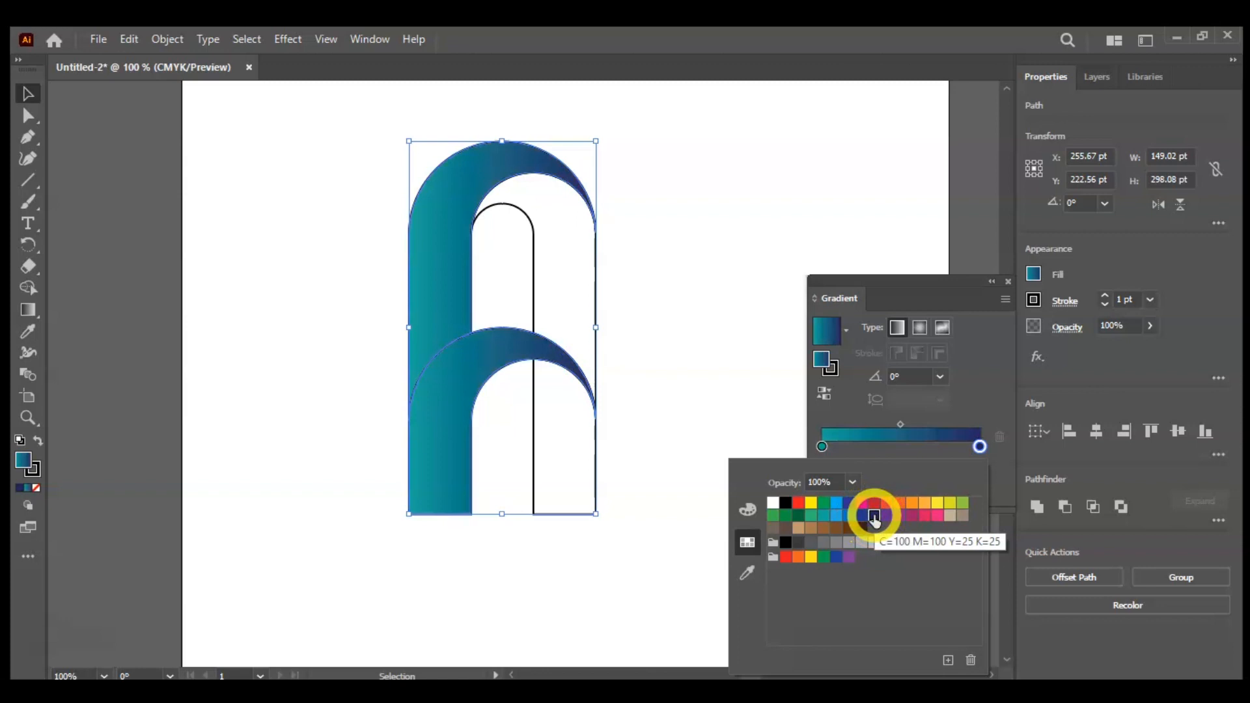
pyautogui.click(983, 397)
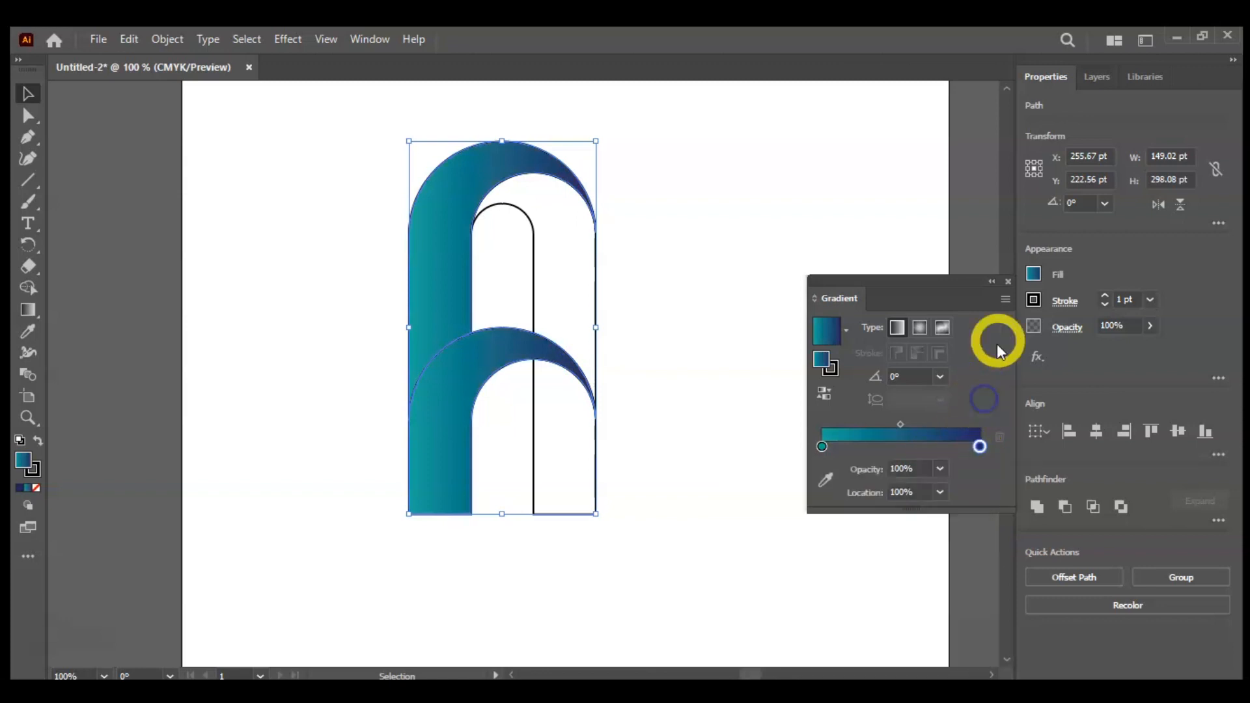
pyautogui.click(1009, 280)
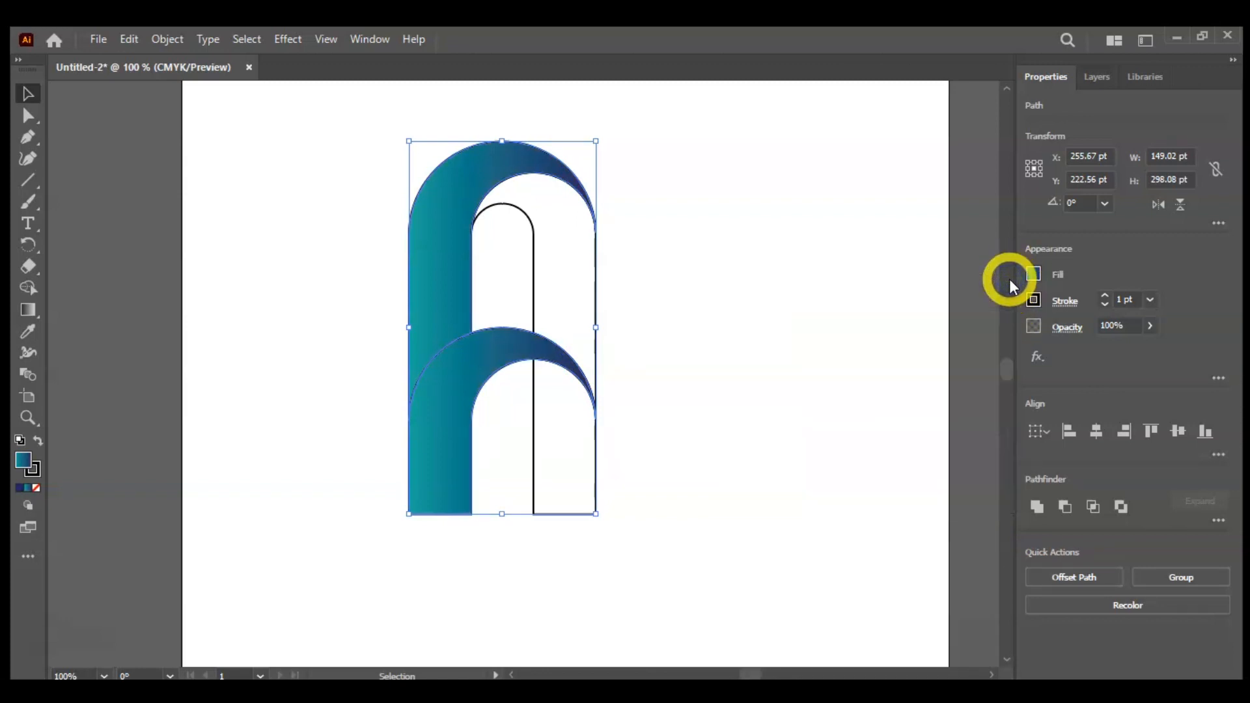
pyautogui.click(746, 307)
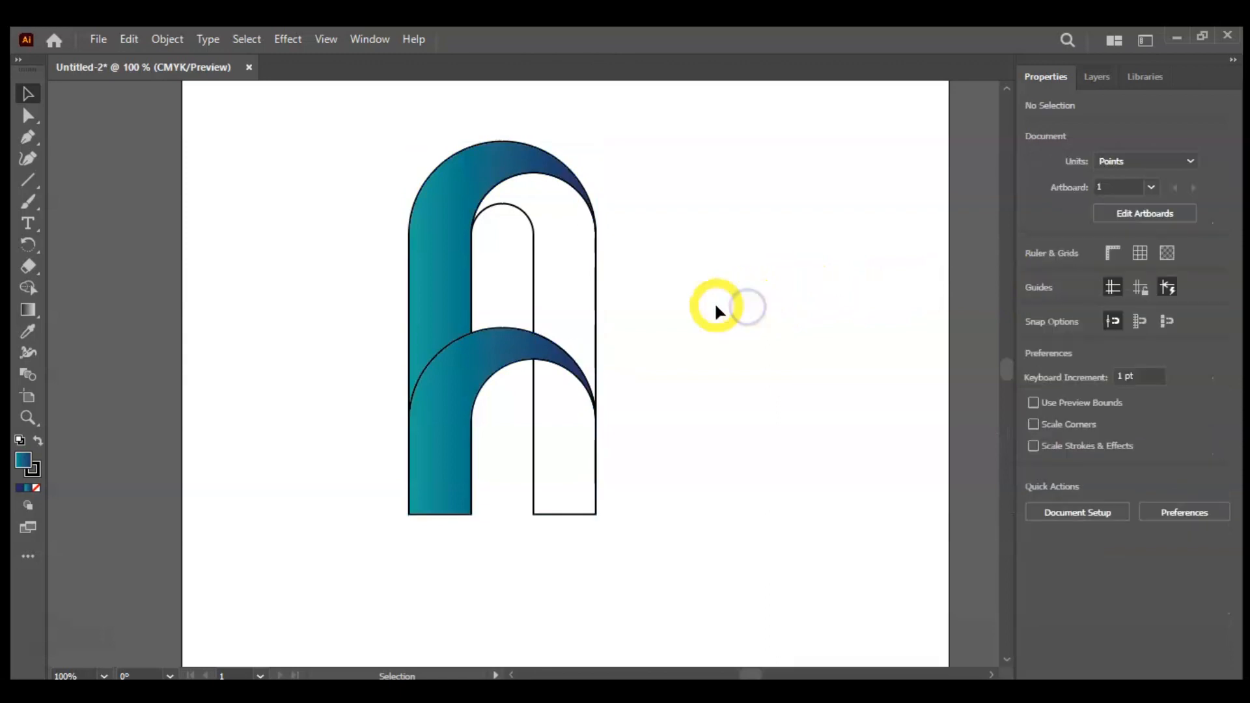
# - Apply the gradient fill to the upper inner arch and lower right leg, and change its starting colour to the pink swatch
pyautogui.click(596, 280)
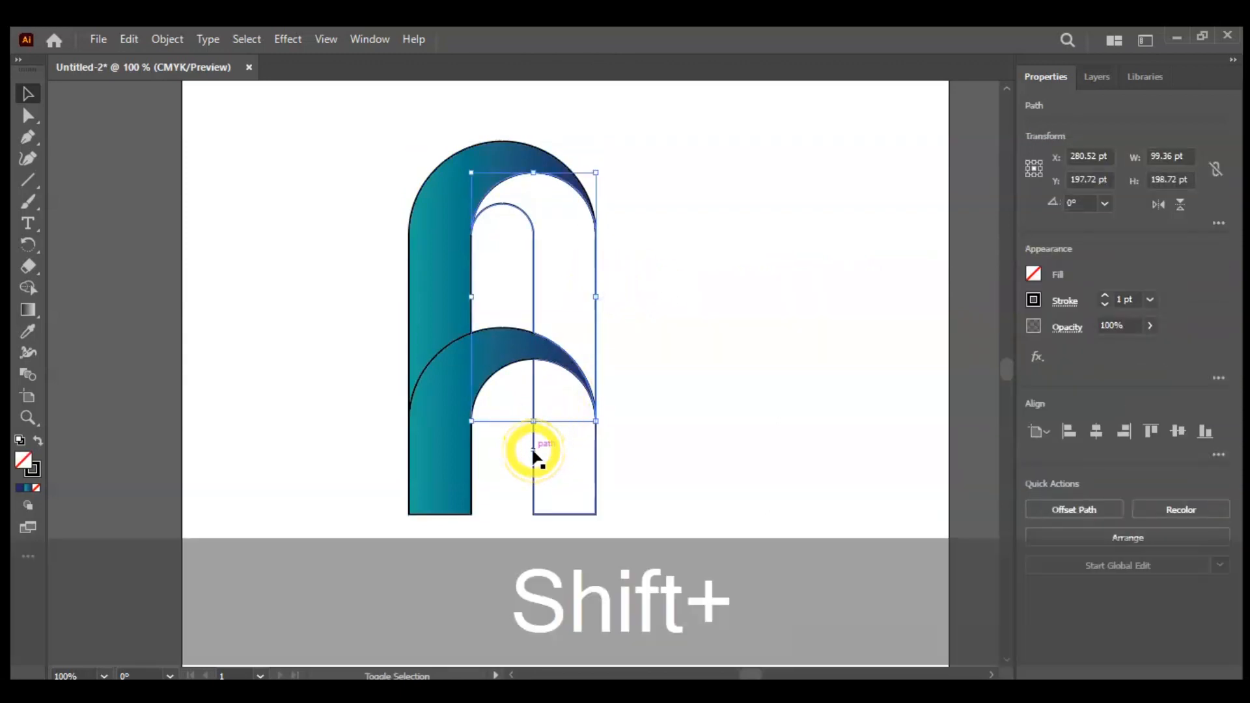
pyautogui.keyDown('shift'); pyautogui.click(532, 454); pyautogui.keyUp('shift')
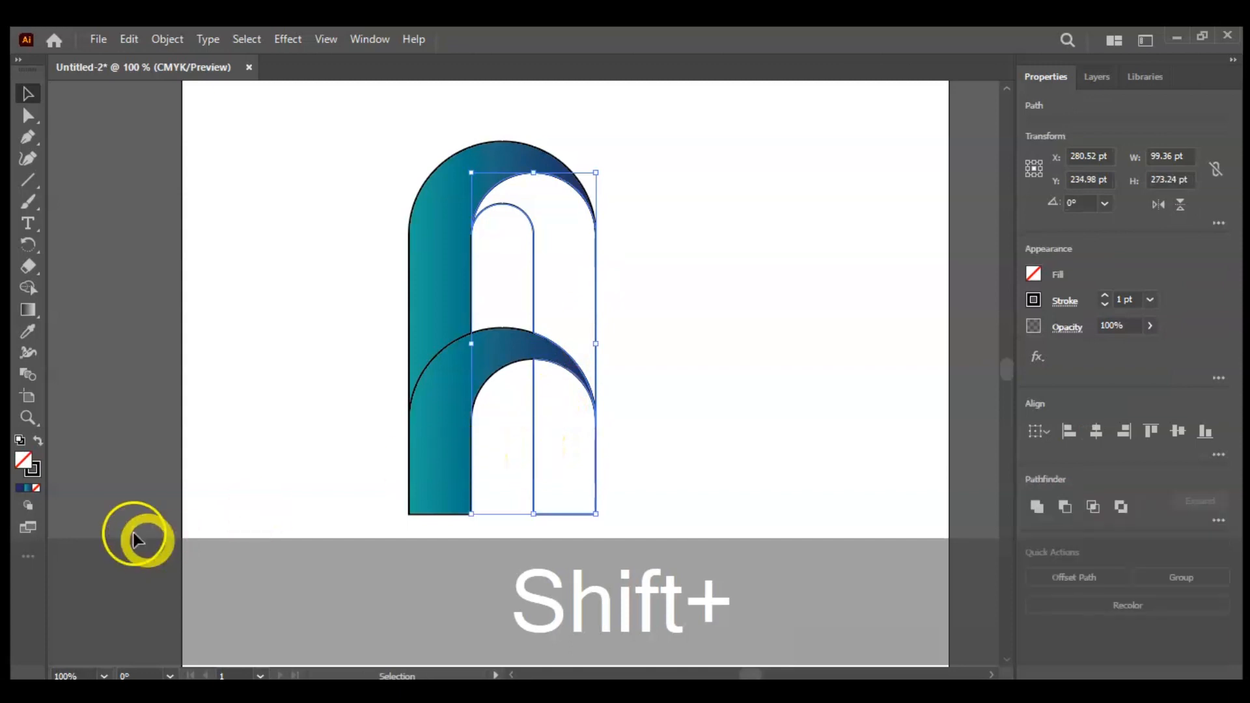
pyautogui.click(29, 488)
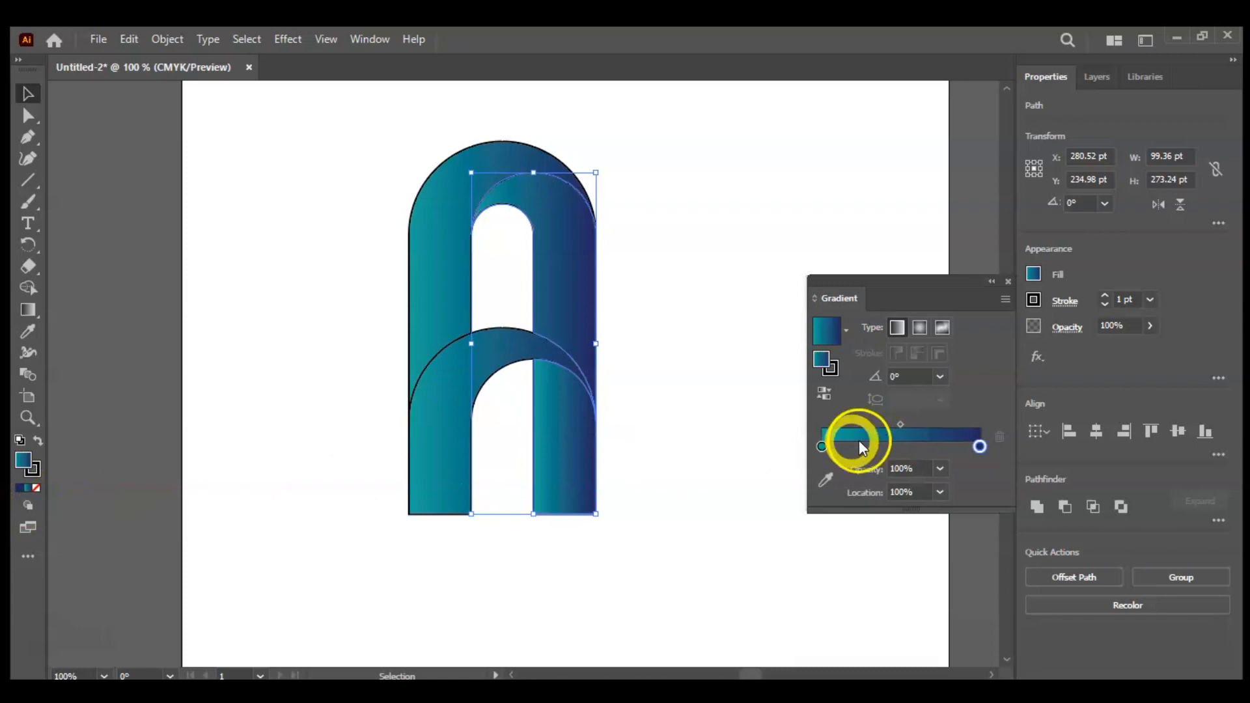
pyautogui.doubleClick(821, 448)
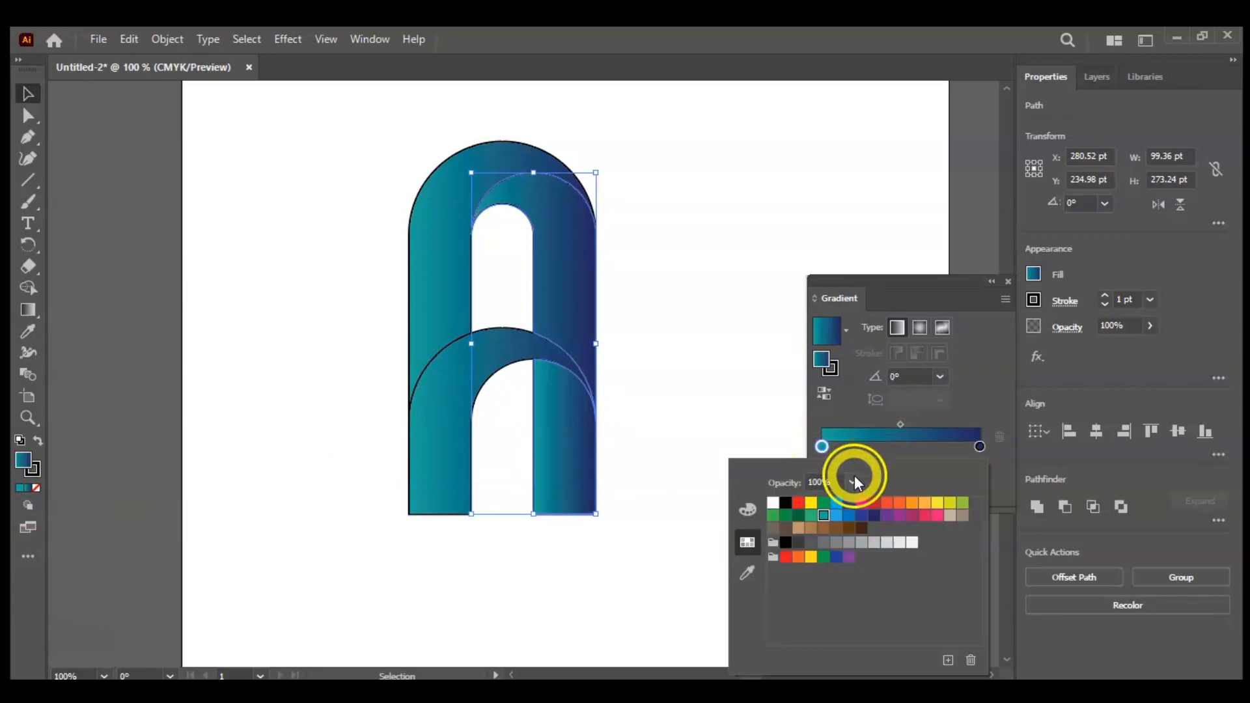
pyautogui.click(862, 502)
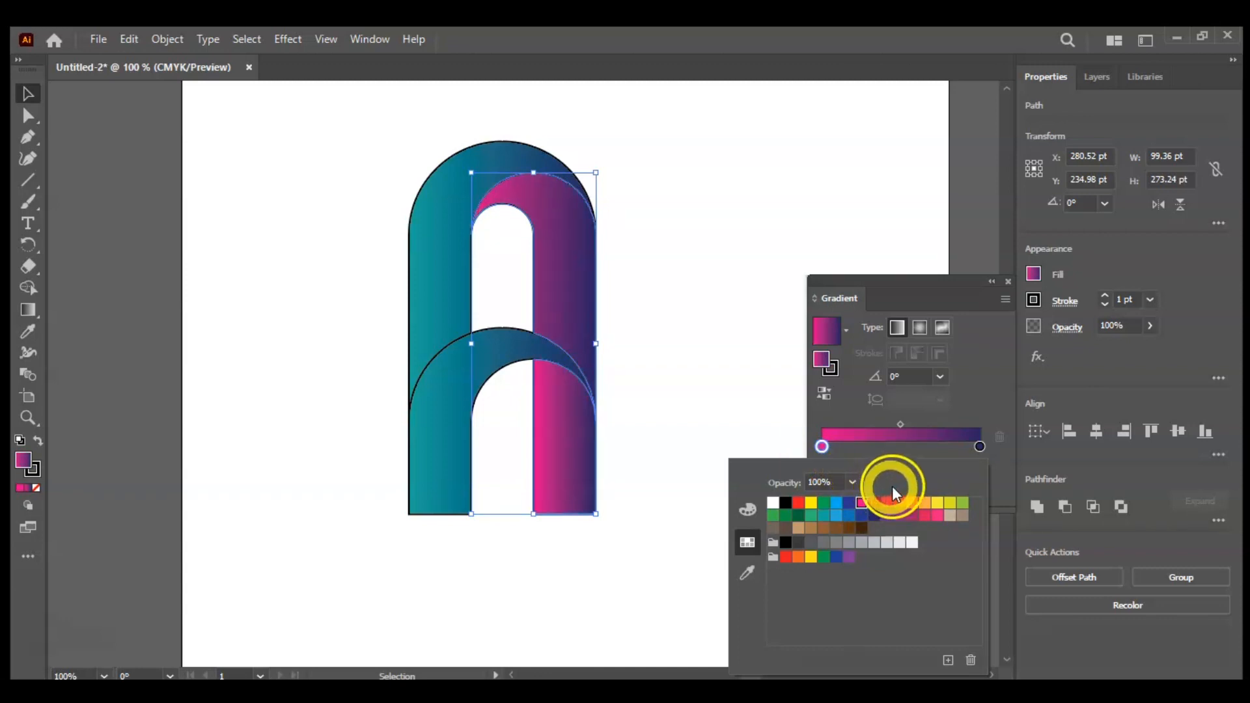
# - Set the pink shapes' gradient end colour to the pink swatch darkened to K=57 (C=0 M=100 Y=0)
pyautogui.click(980, 448)
pyautogui.doubleClick(980, 448)
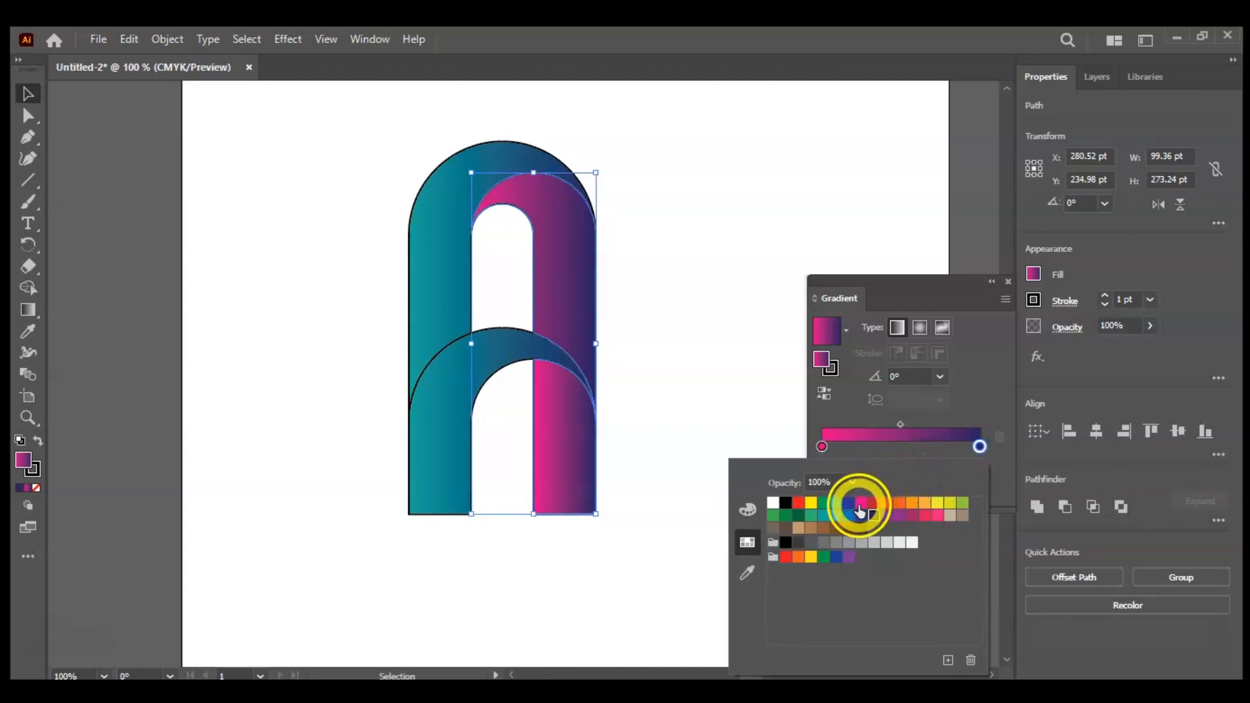
pyautogui.click(861, 504)
pyautogui.click(750, 510)
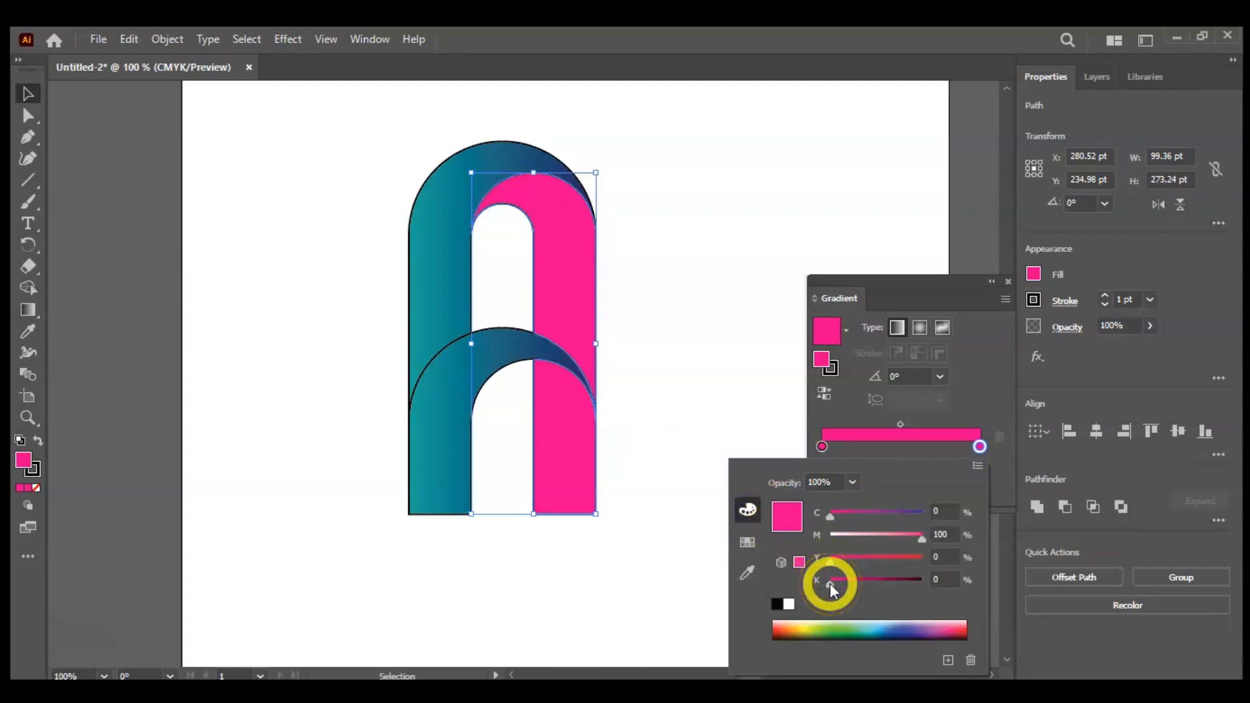
pyautogui.moveTo(831, 585); pyautogui.dragTo(883, 586)
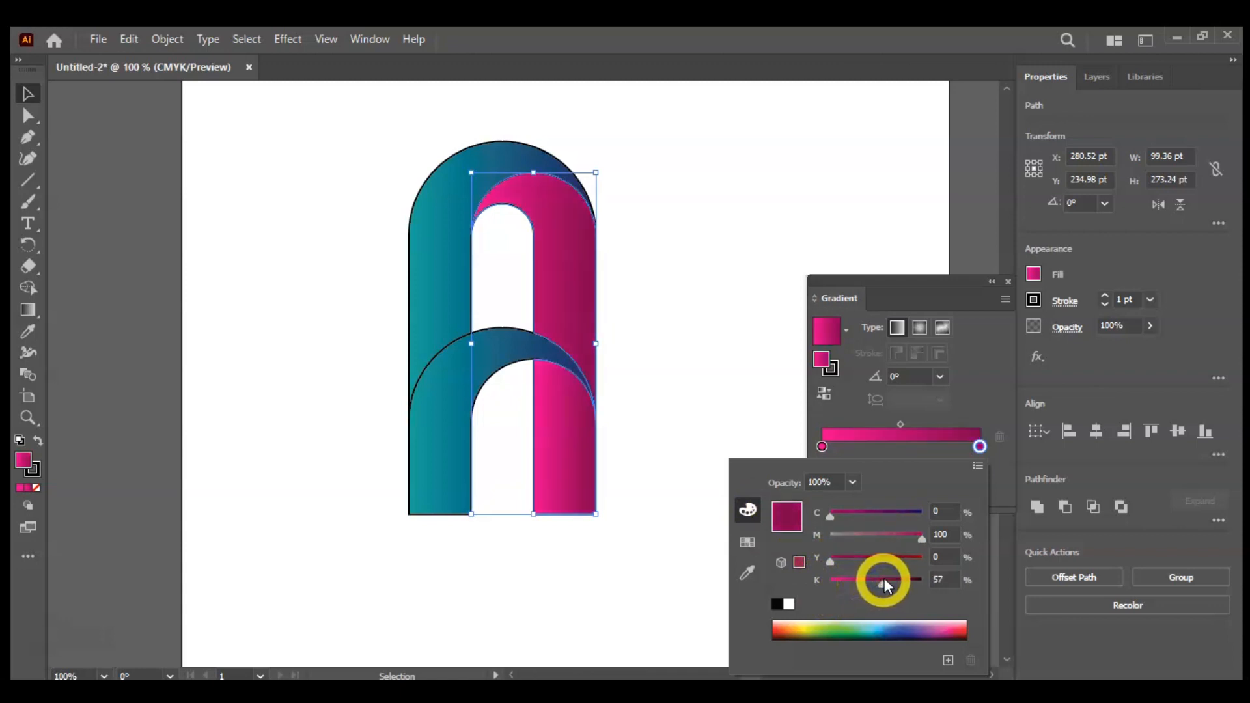
pyautogui.click(967, 417)
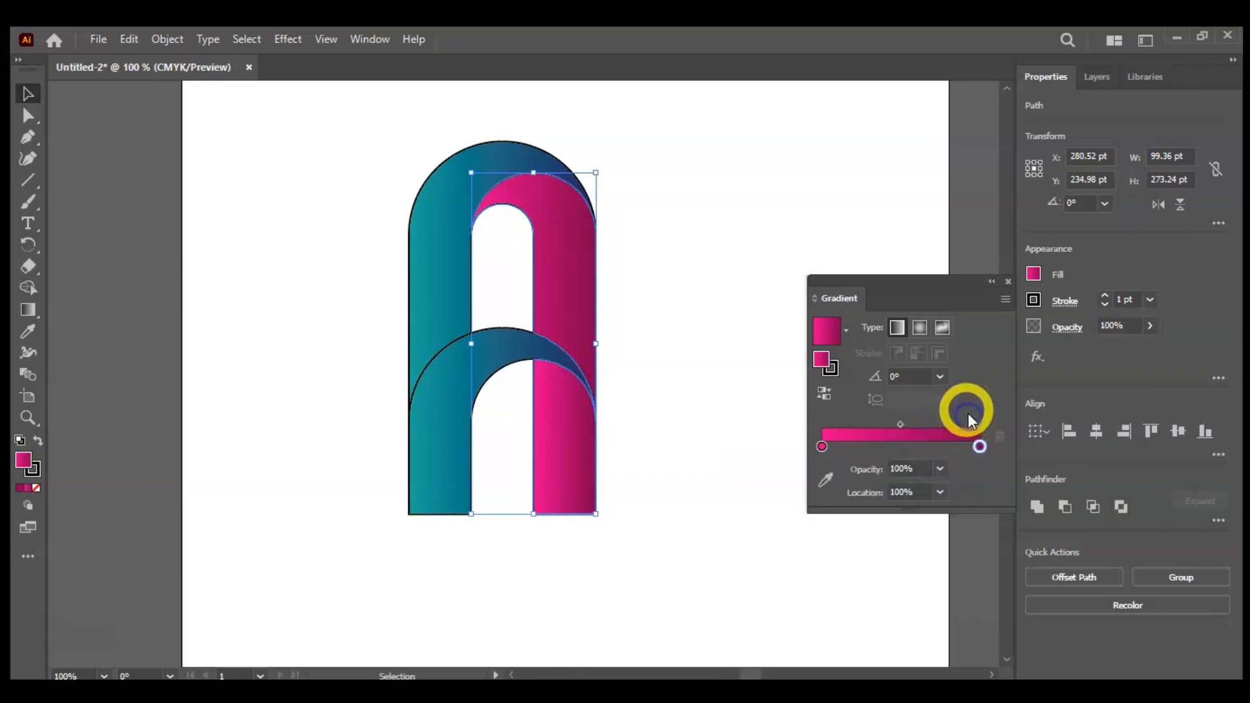
# - Try a -90° gradient angle on the pink shapes, set it to 90° instead, and close the gradient settings
pyautogui.click(941, 377)
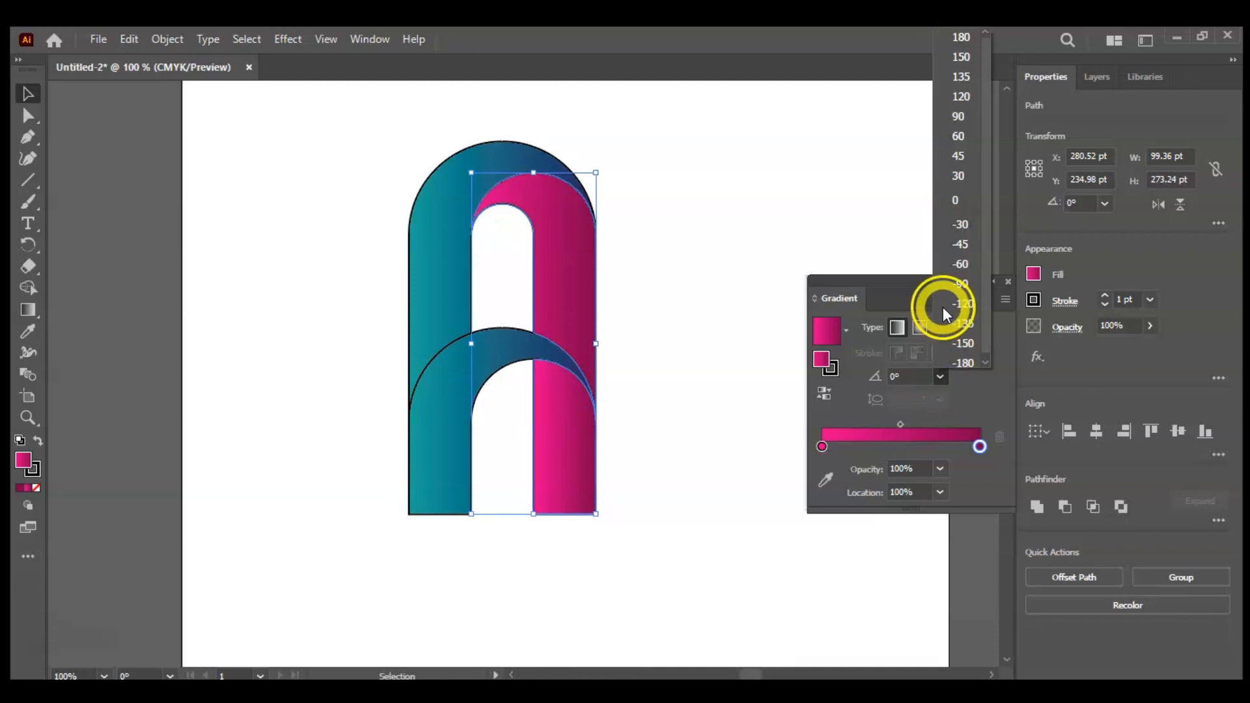
pyautogui.click(954, 285)
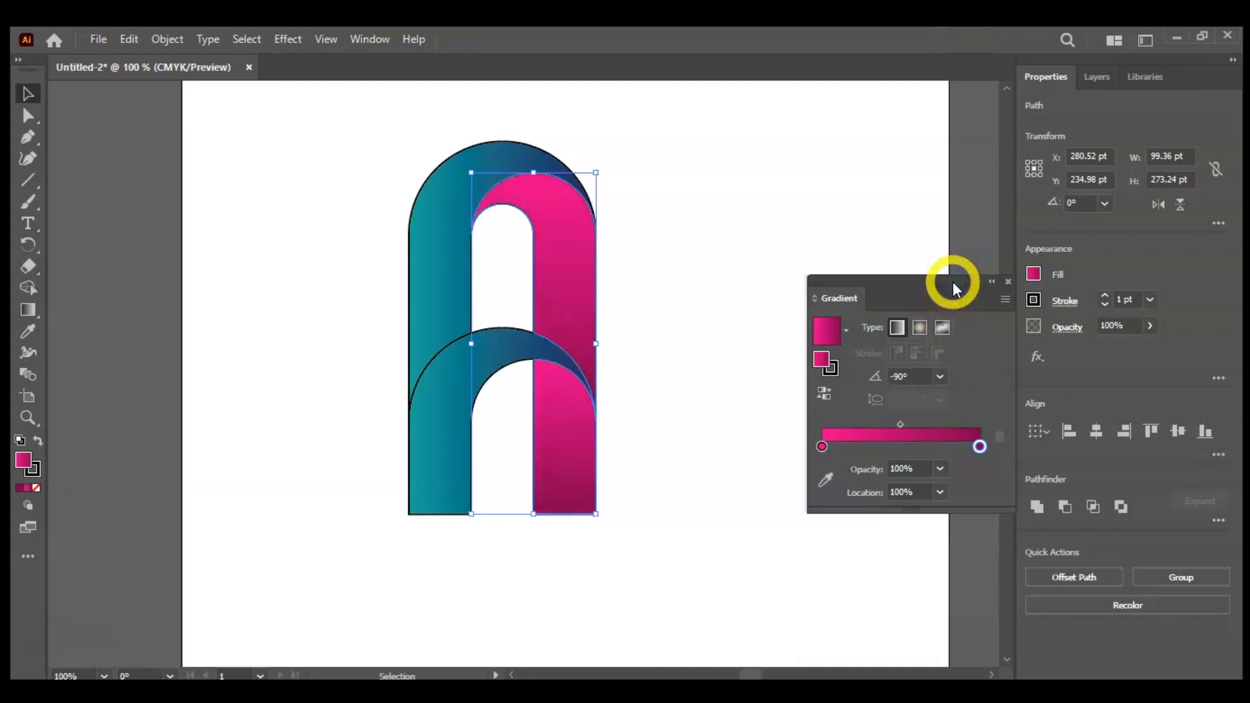
pyautogui.click(940, 376)
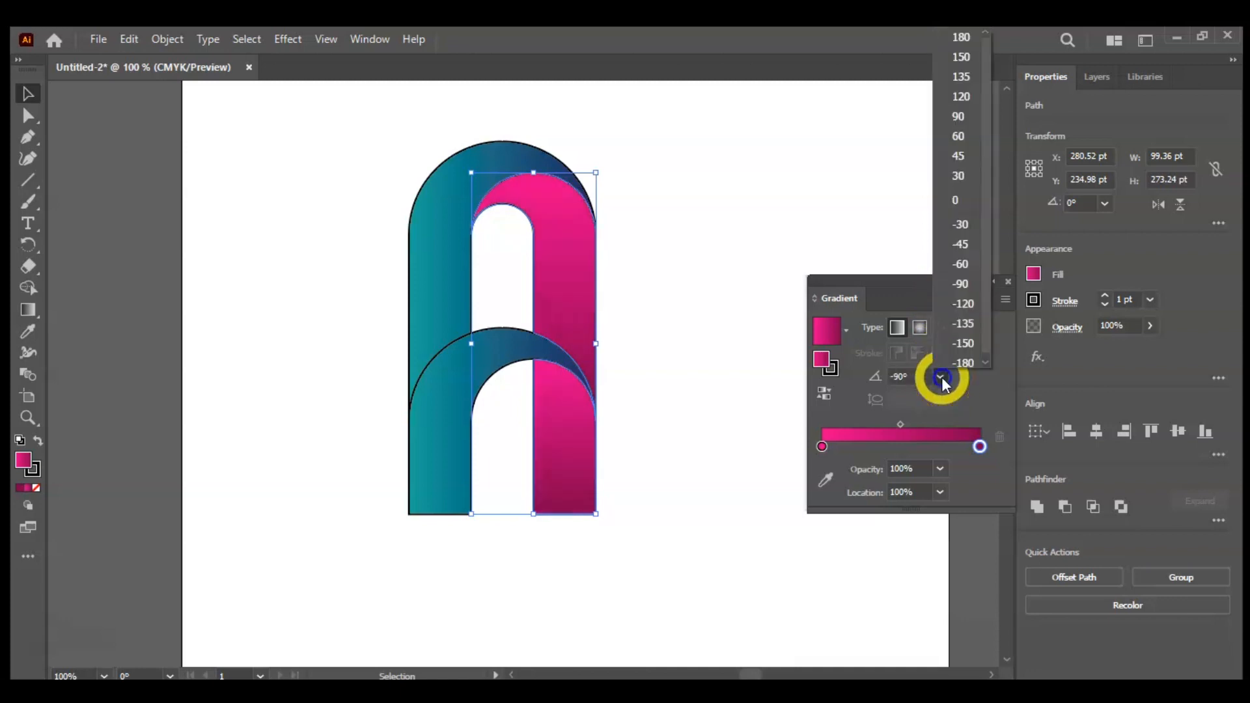
pyautogui.click(956, 117)
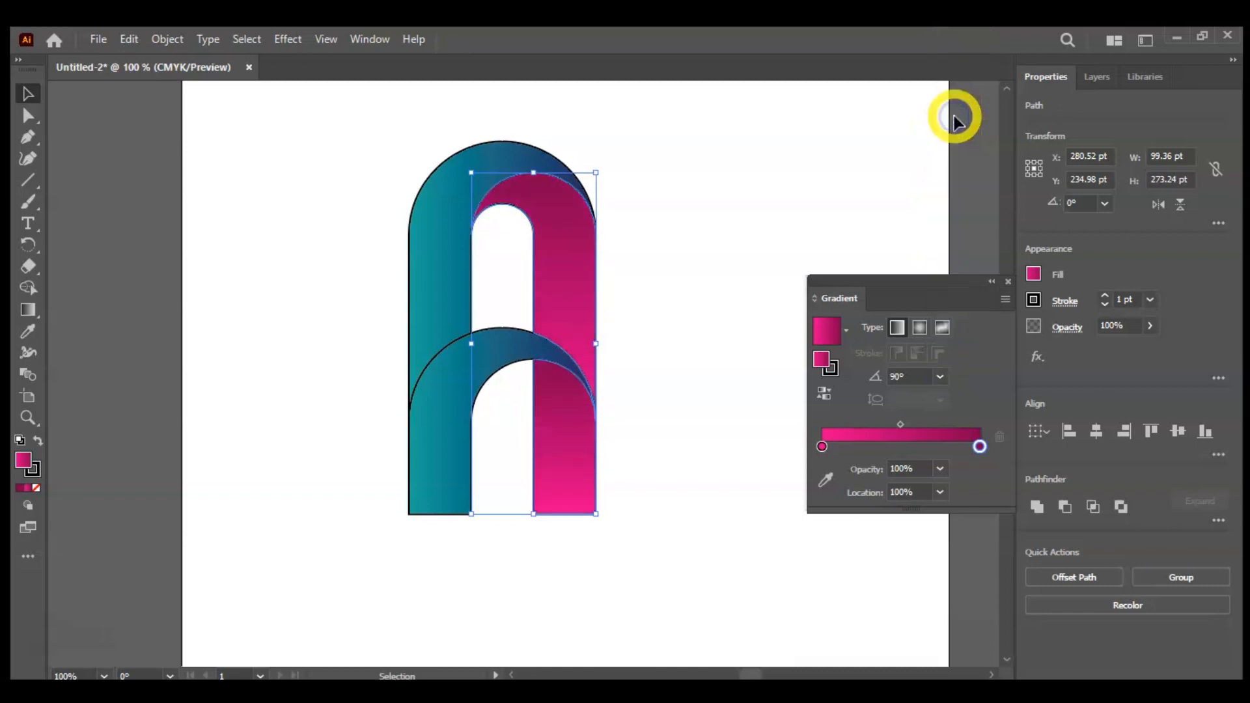
pyautogui.click(990, 282)
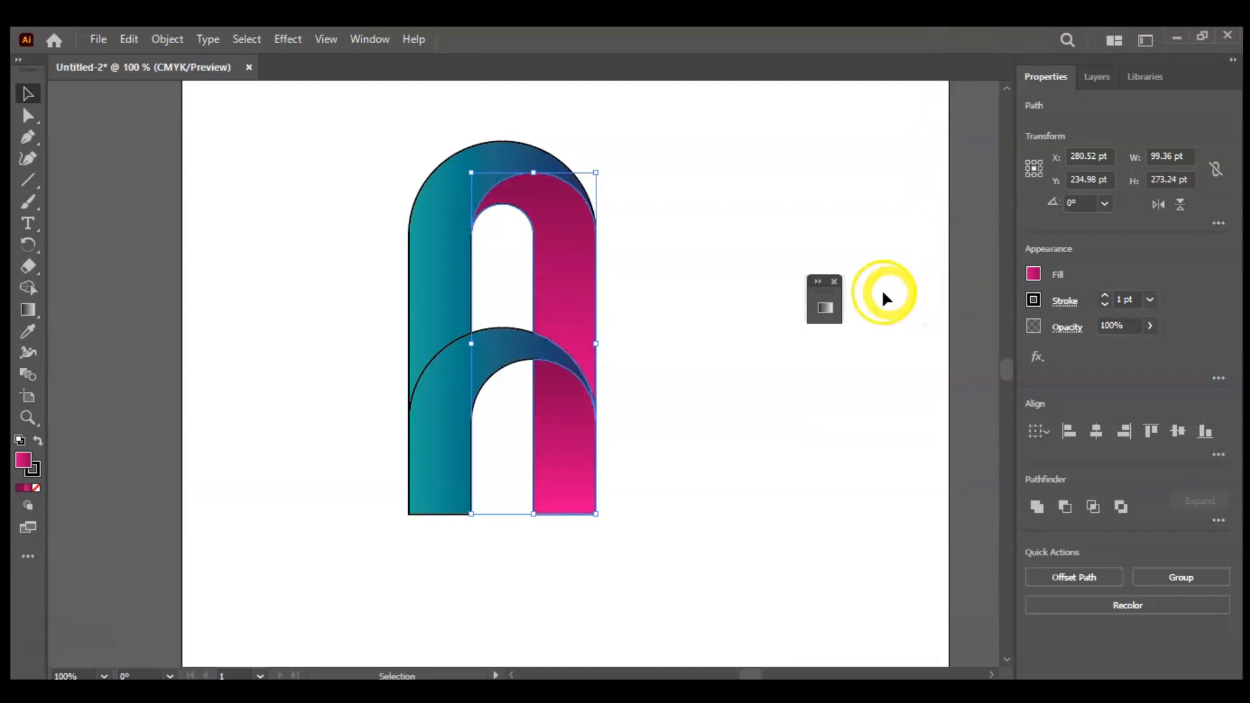
pyautogui.click(835, 281)
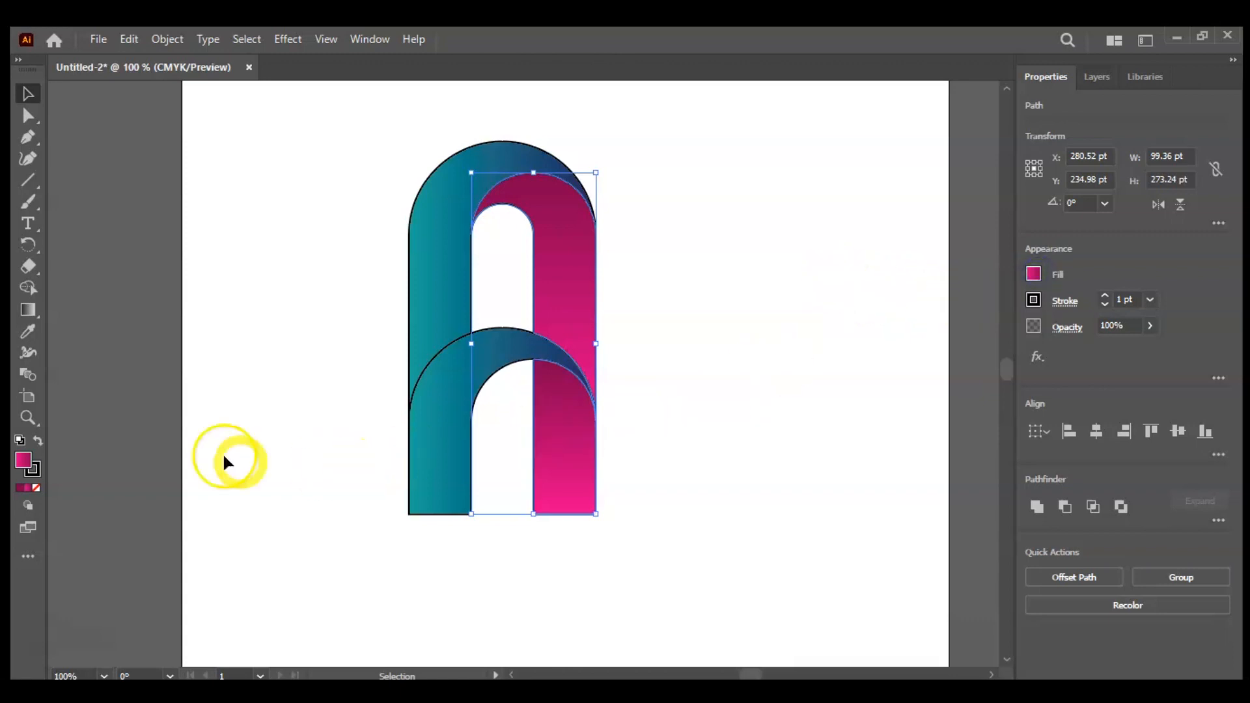
# - Move the pink gradient's midpoint to a location of about 75%, close the gradient settings and deselect
pyautogui.click(28, 488)
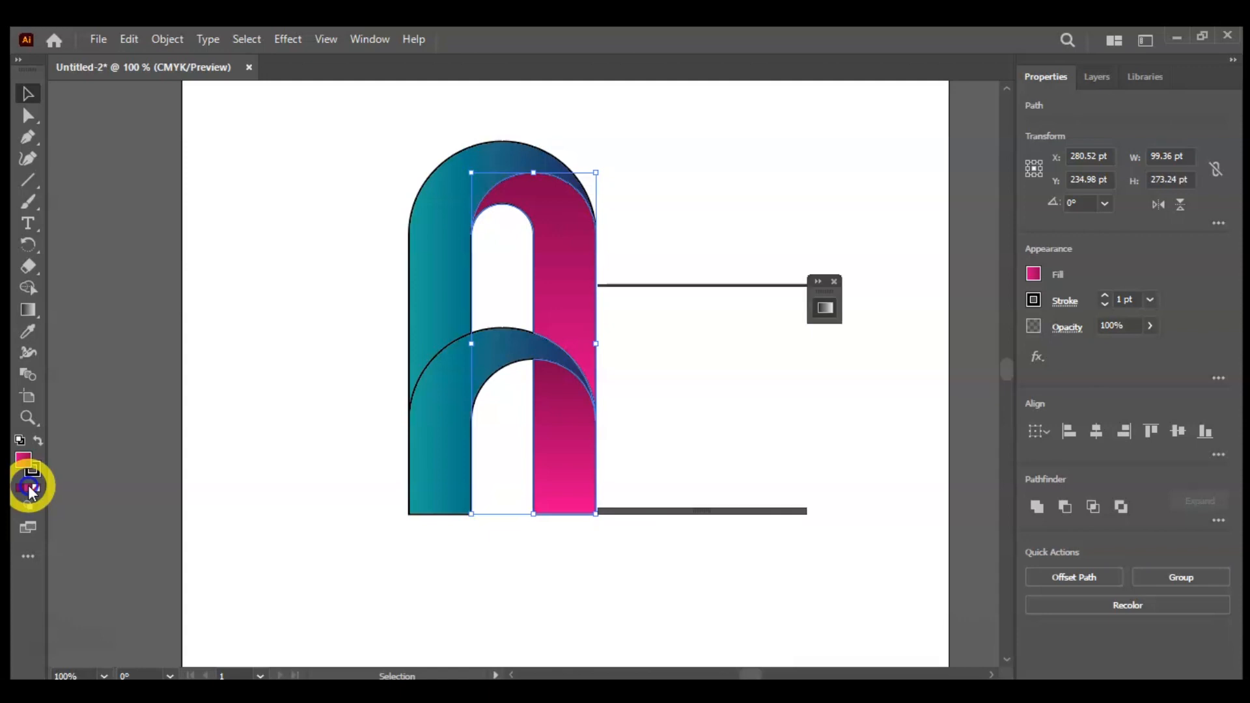
pyautogui.moveTo(689, 427); pyautogui.dragTo(725, 427)
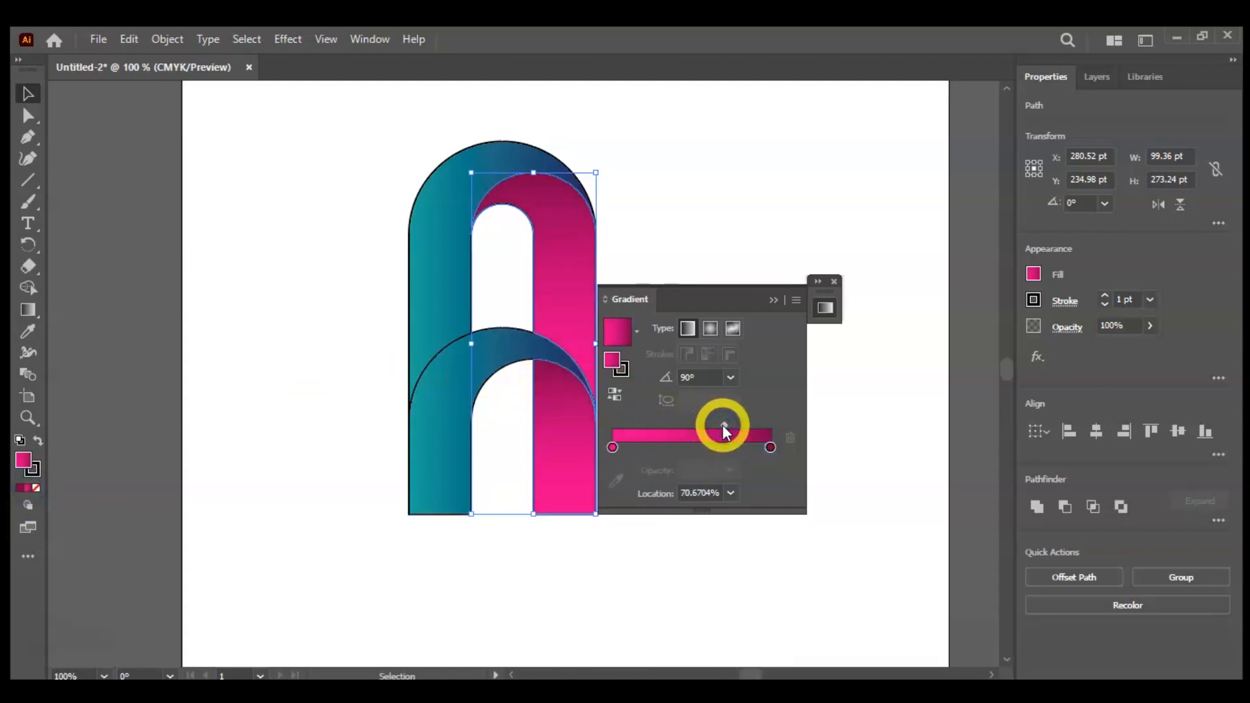
pyautogui.moveTo(724, 427); pyautogui.dragTo(730, 427)
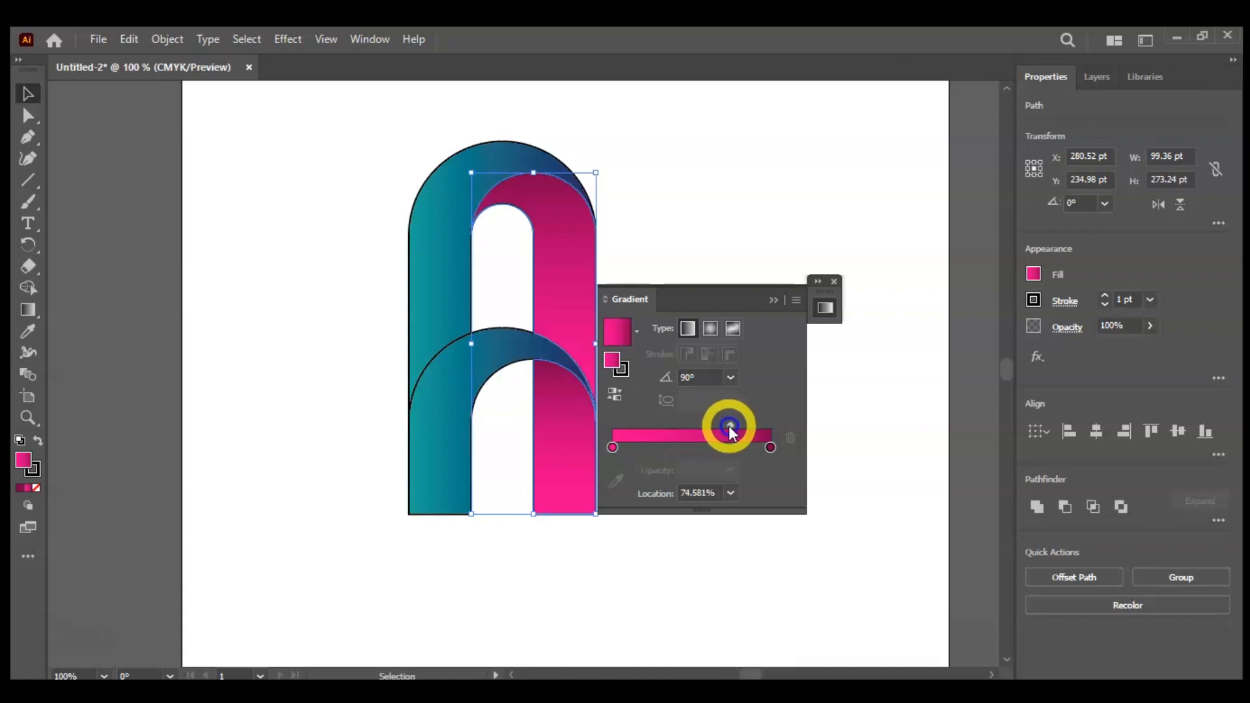
pyautogui.click(835, 282)
pyautogui.click(678, 349)
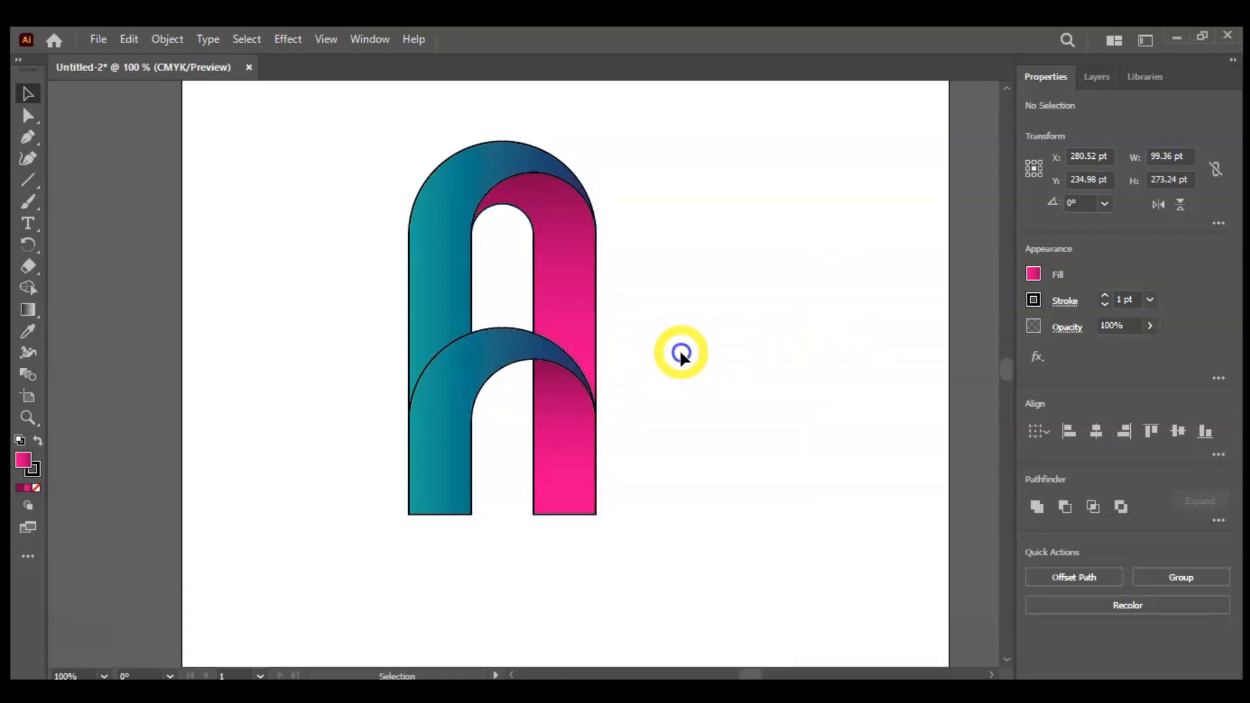
# - Give all the logo shapes a white 2 pt stroke and deselect them
pyautogui.moveTo(674, 475); pyautogui.dragTo(373, 224)
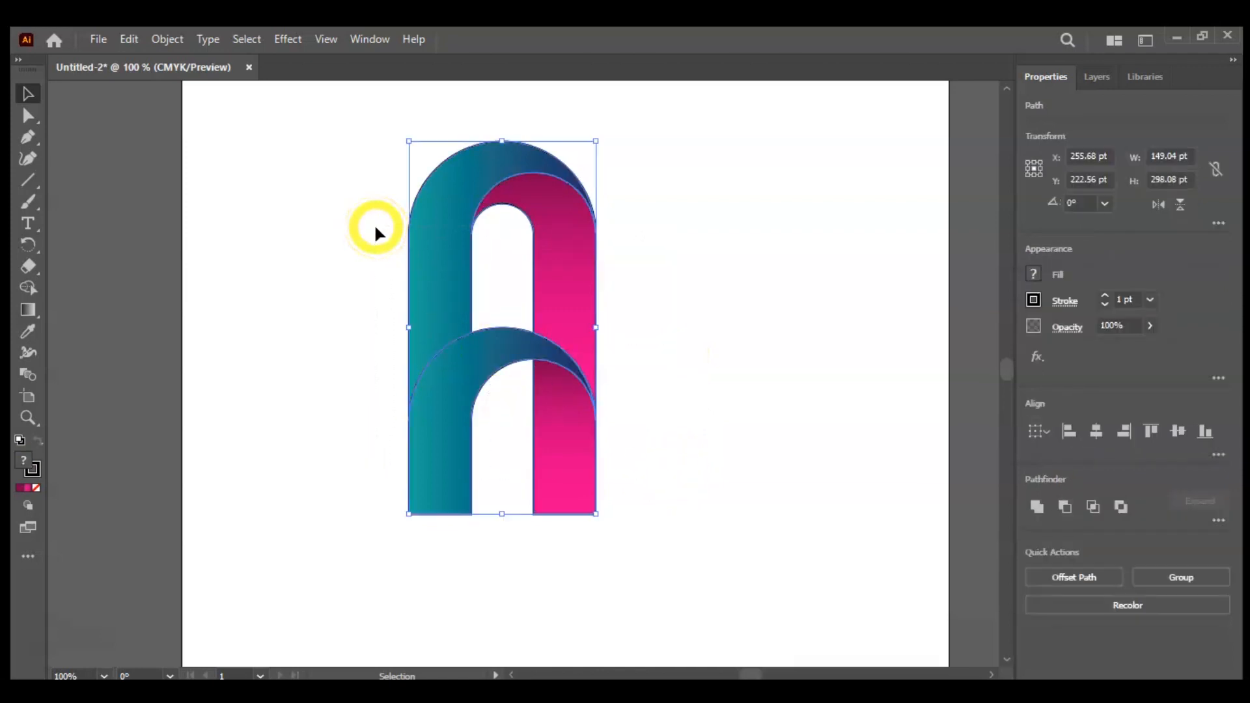
pyautogui.click(1035, 301)
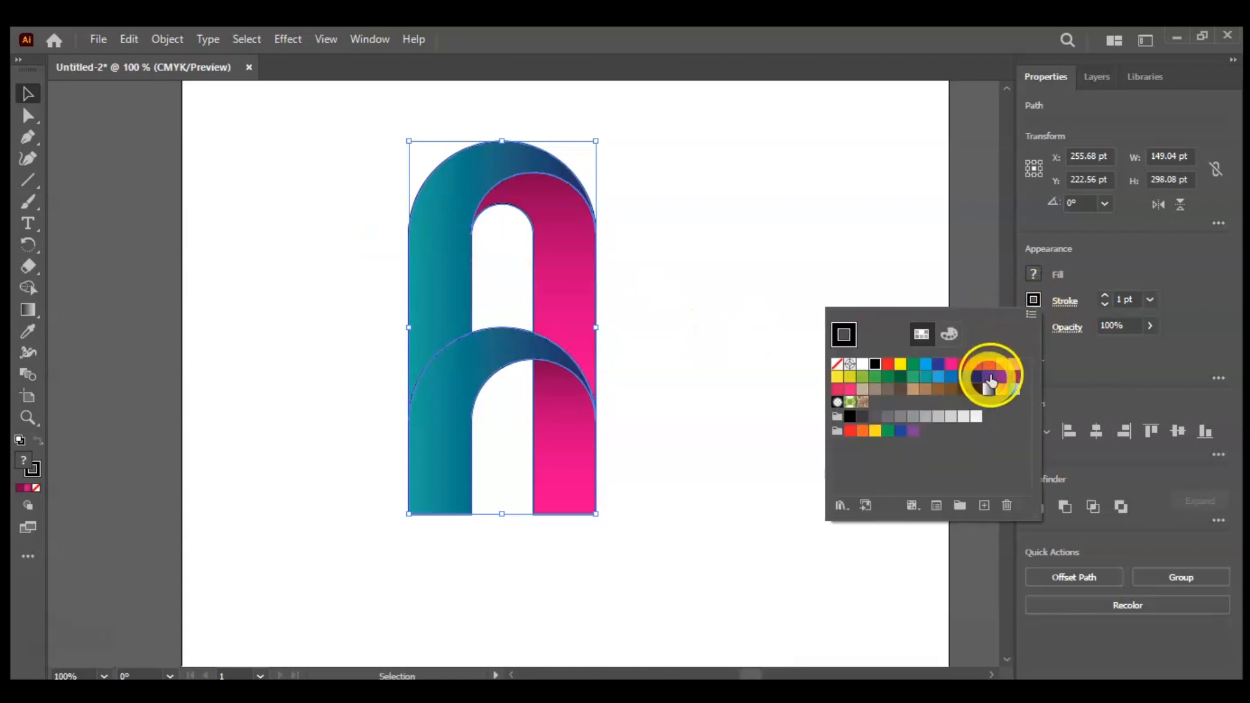
pyautogui.click(862, 364)
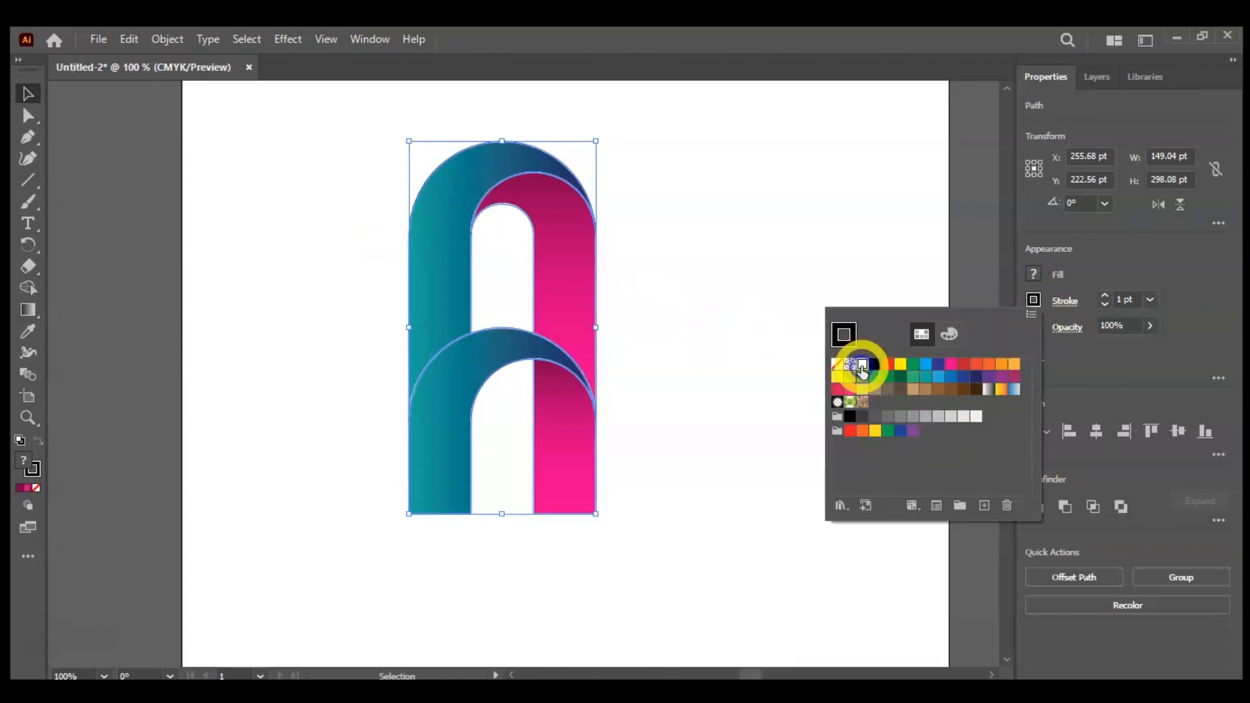
pyautogui.click(729, 357)
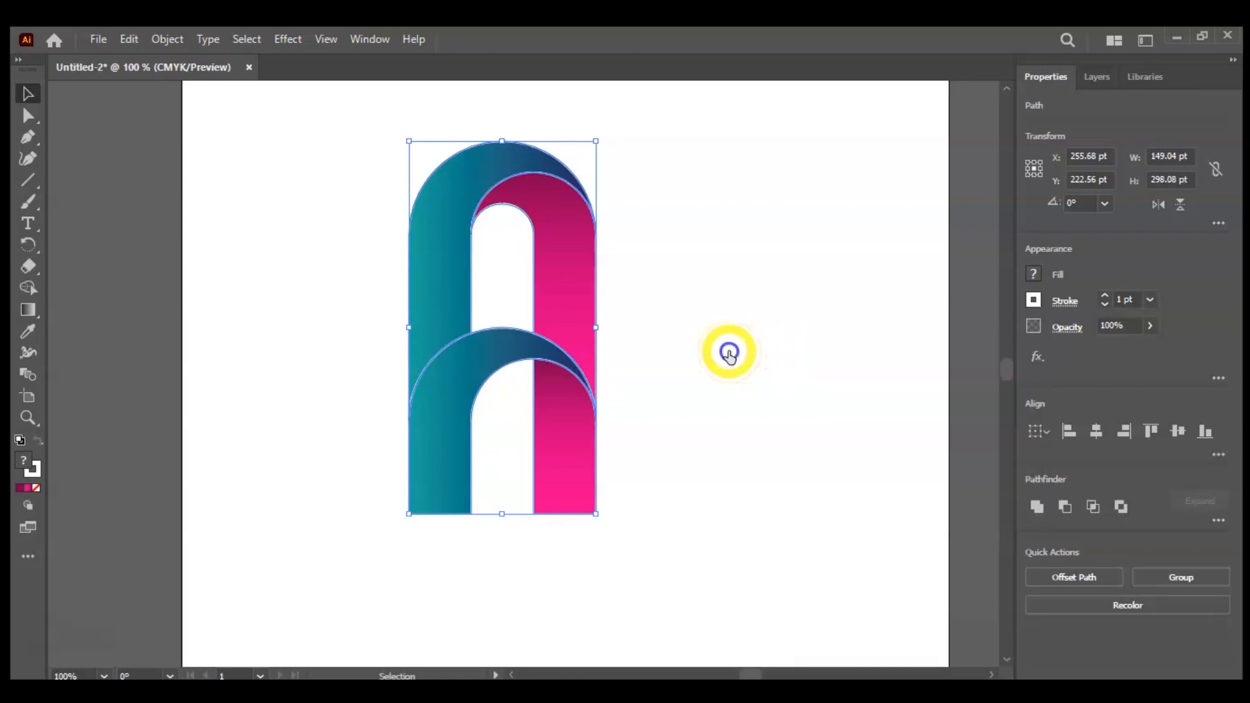
pyautogui.click(1105, 294)
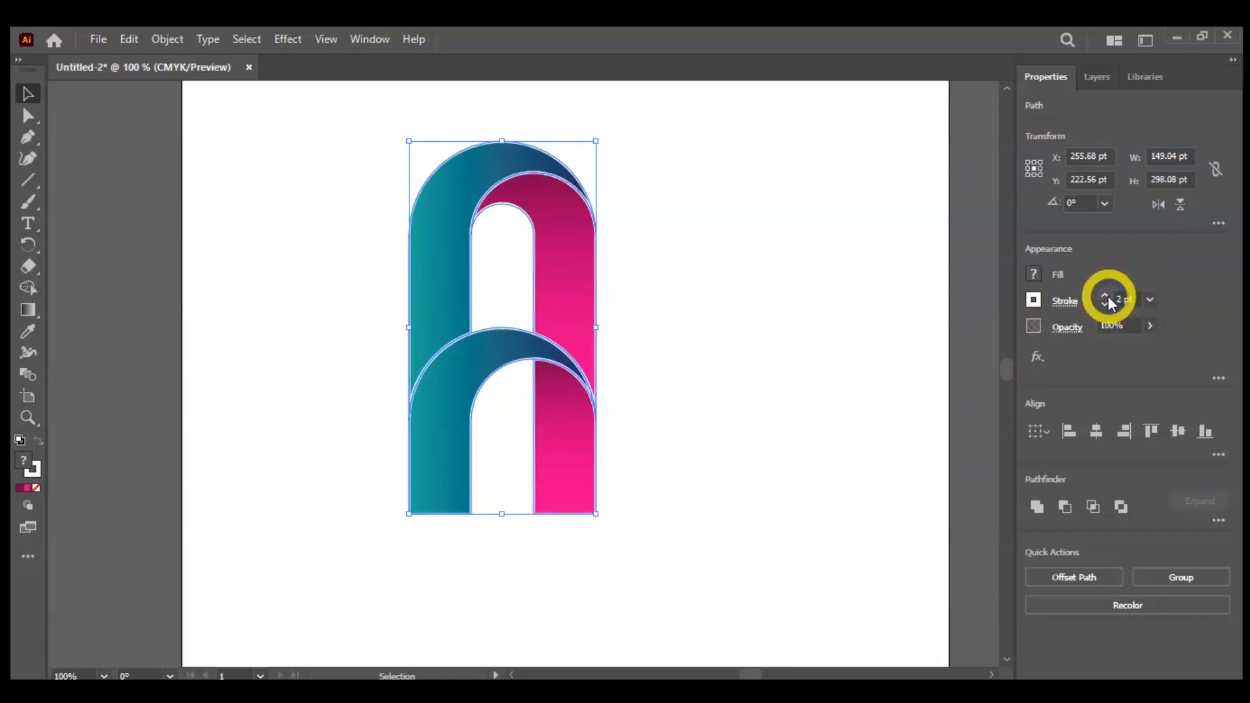
pyautogui.click(772, 453)
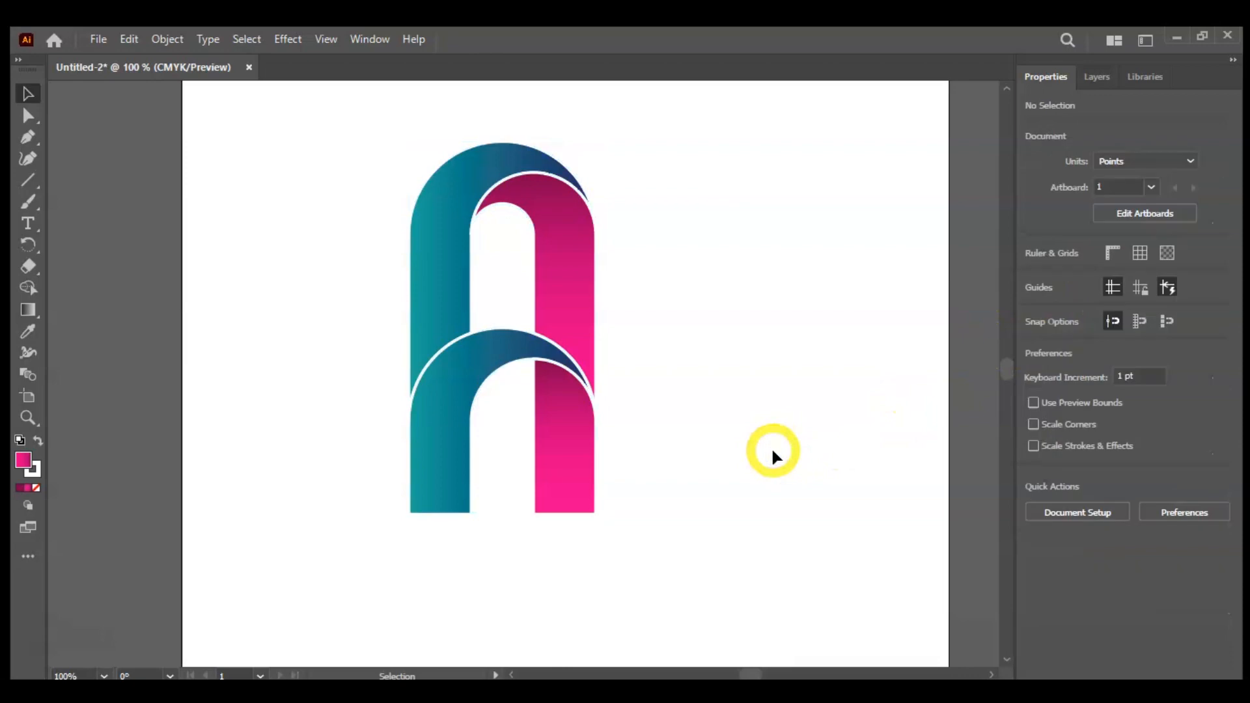